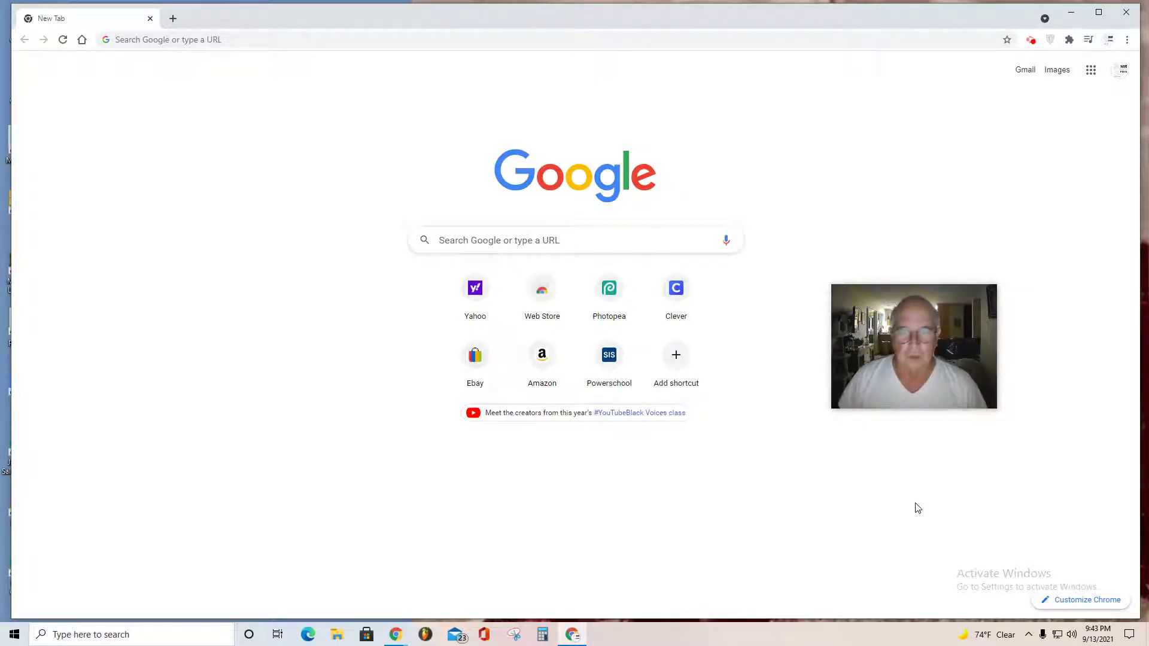
Search Google for 'free sketchup' and open the SketchUp free 3D modeling result
left_click(599, 235)
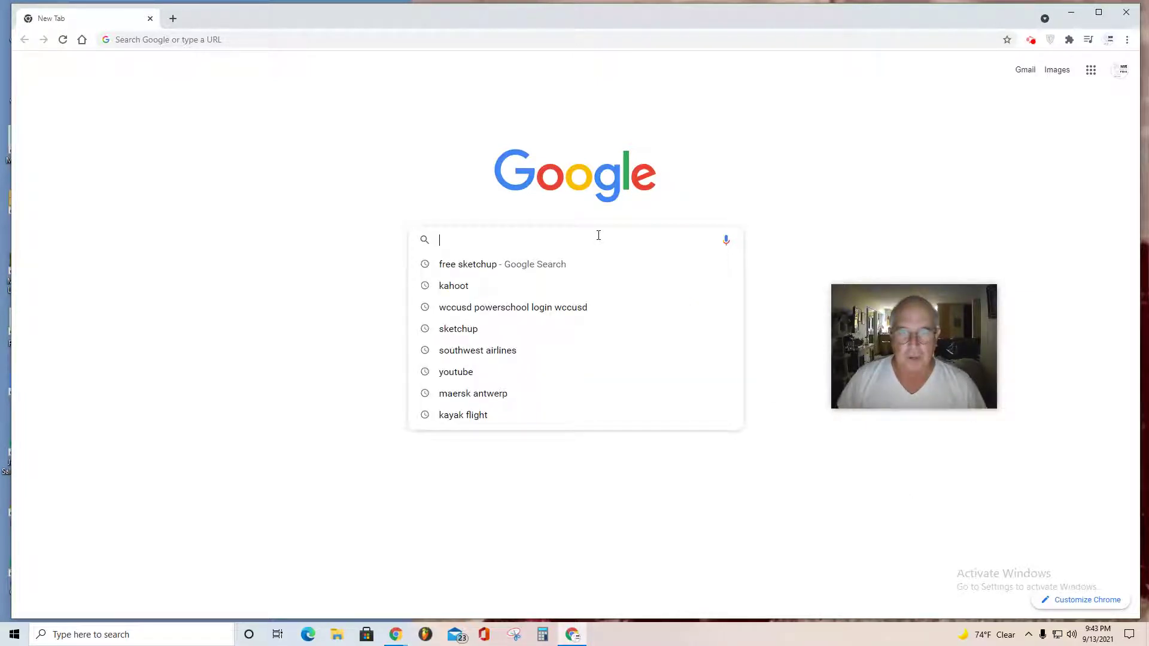
left_click(470, 268)
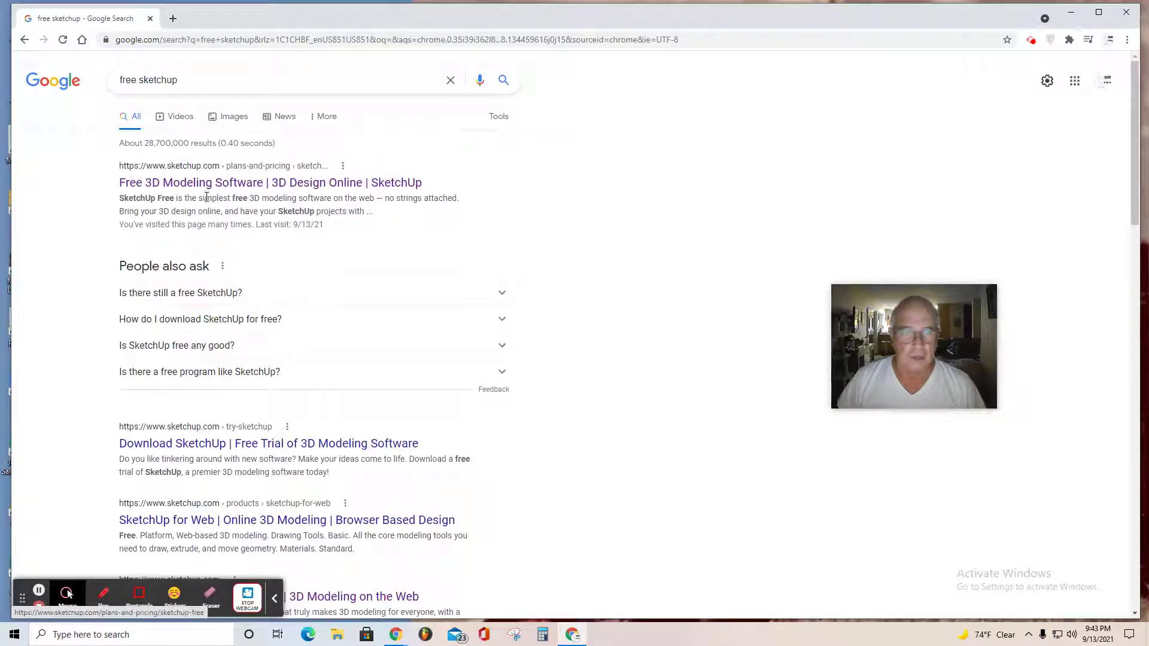
left_click(226, 184)
Start the SketchUp web modeller and decline the recovered unsaved model
left_click(290, 323)
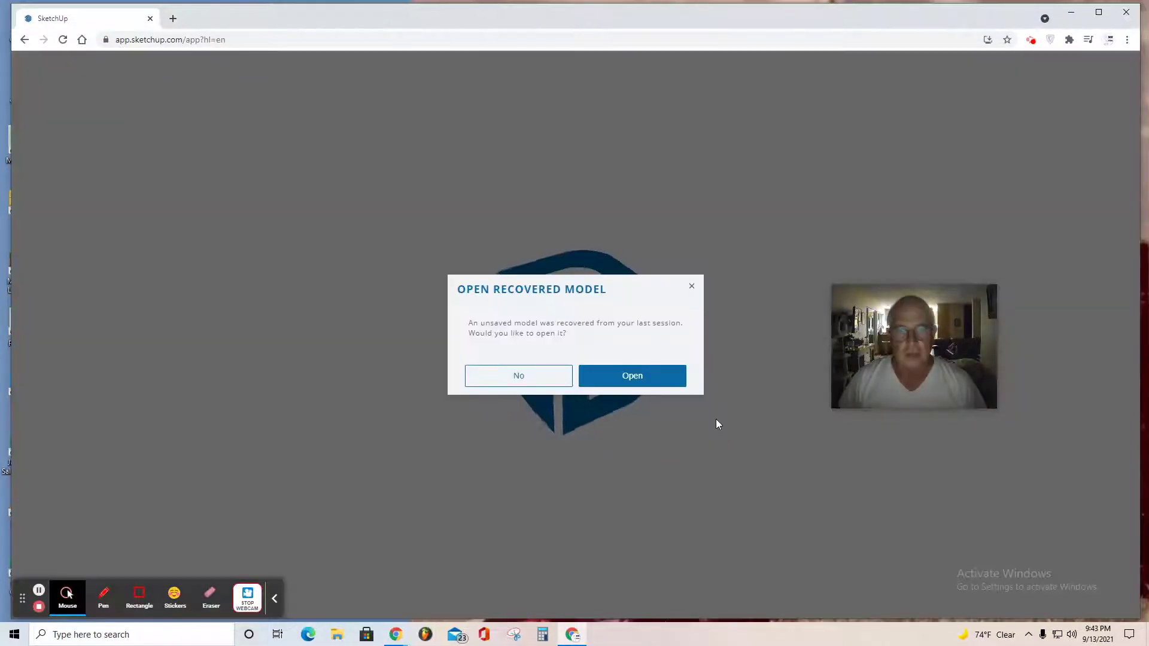
left_click(519, 375)
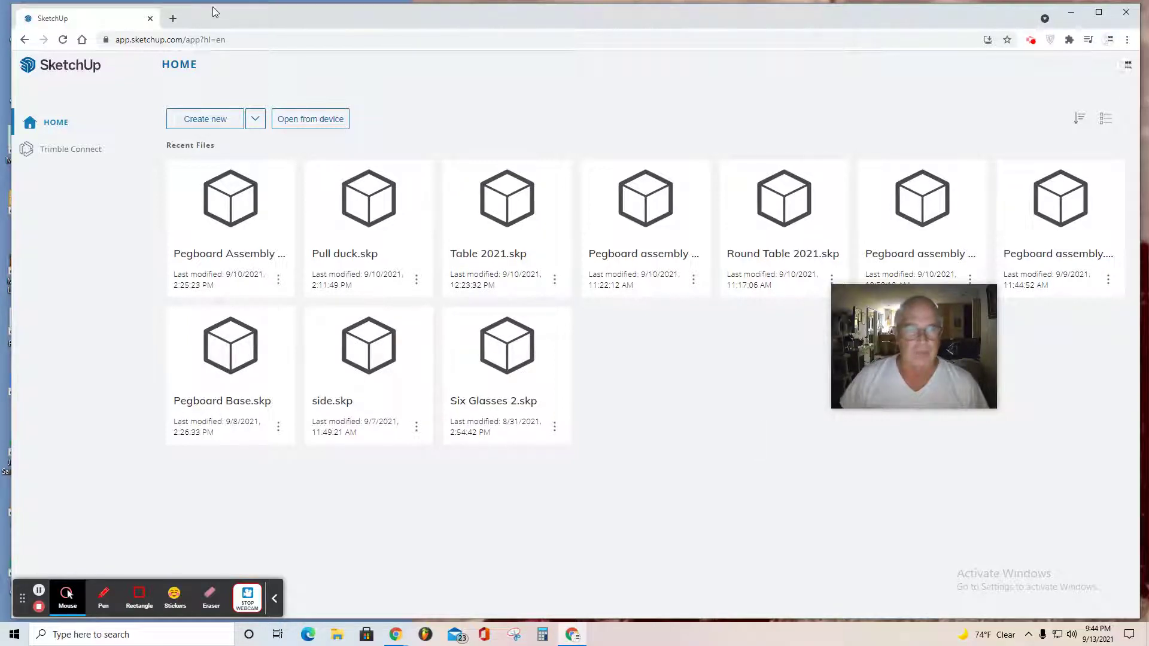
In a new browser tab, search Google for 'chess board free graphic'
left_click(173, 19)
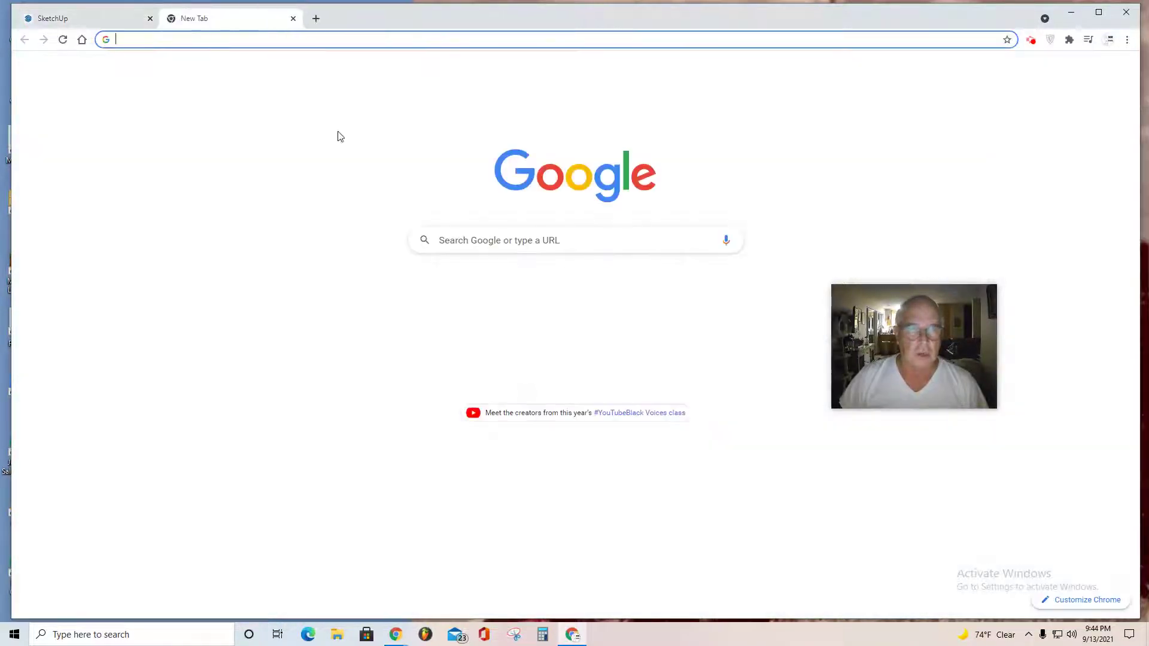
left_click(458, 245)
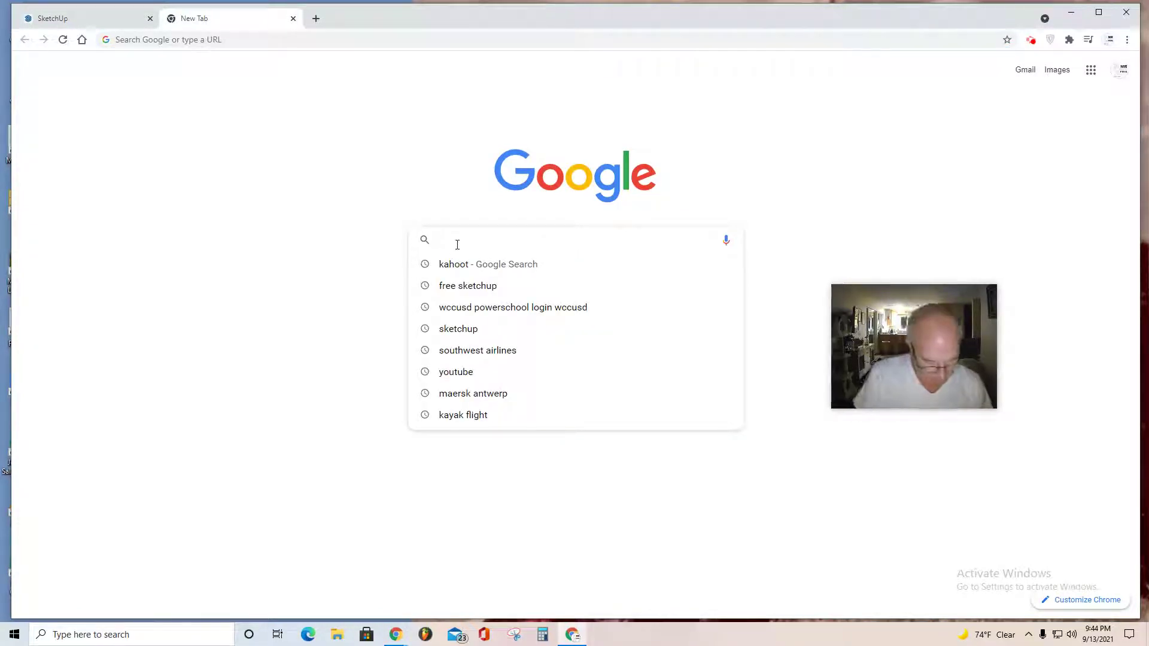
type("chess boa")
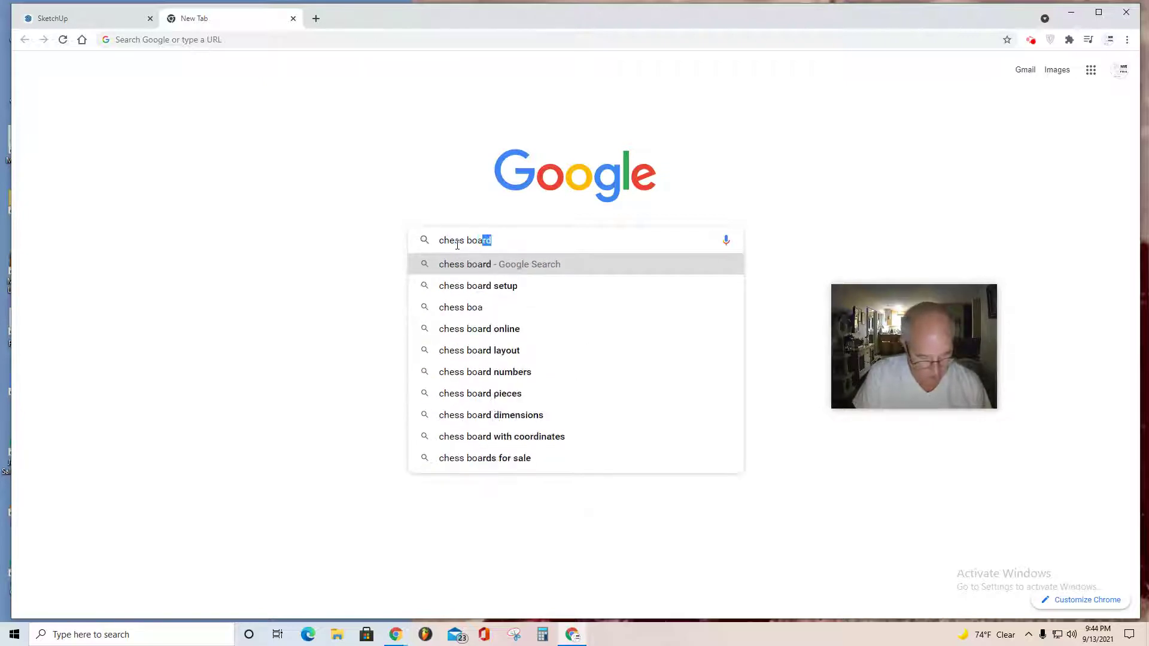
type("r")
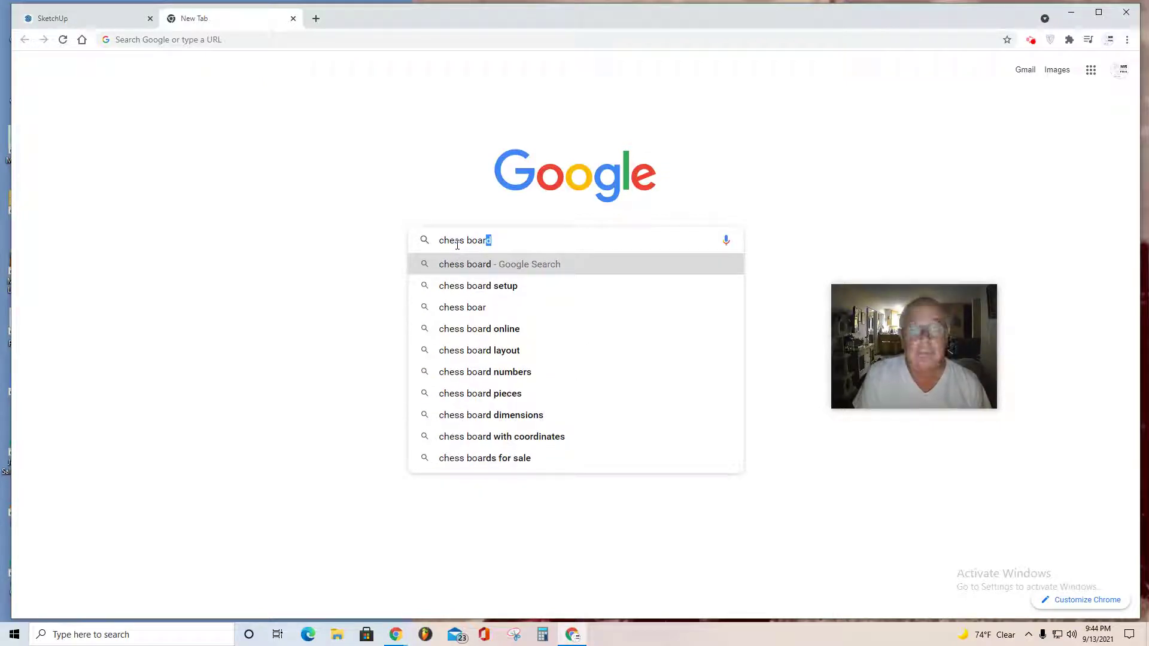
type("d")
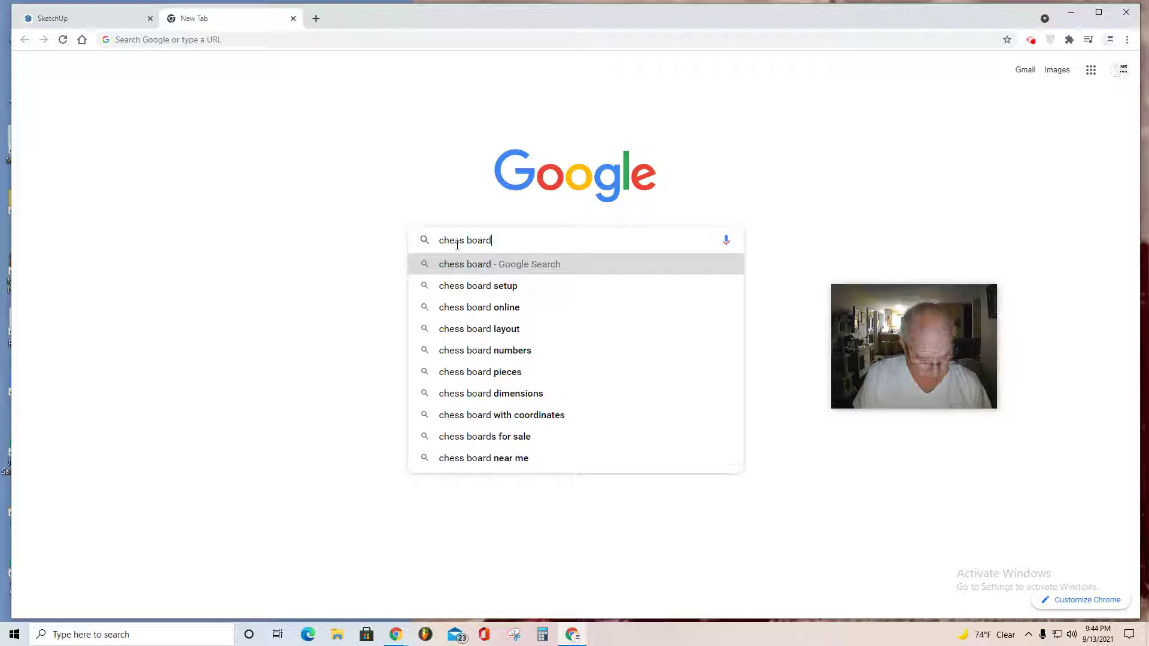
type(" free")
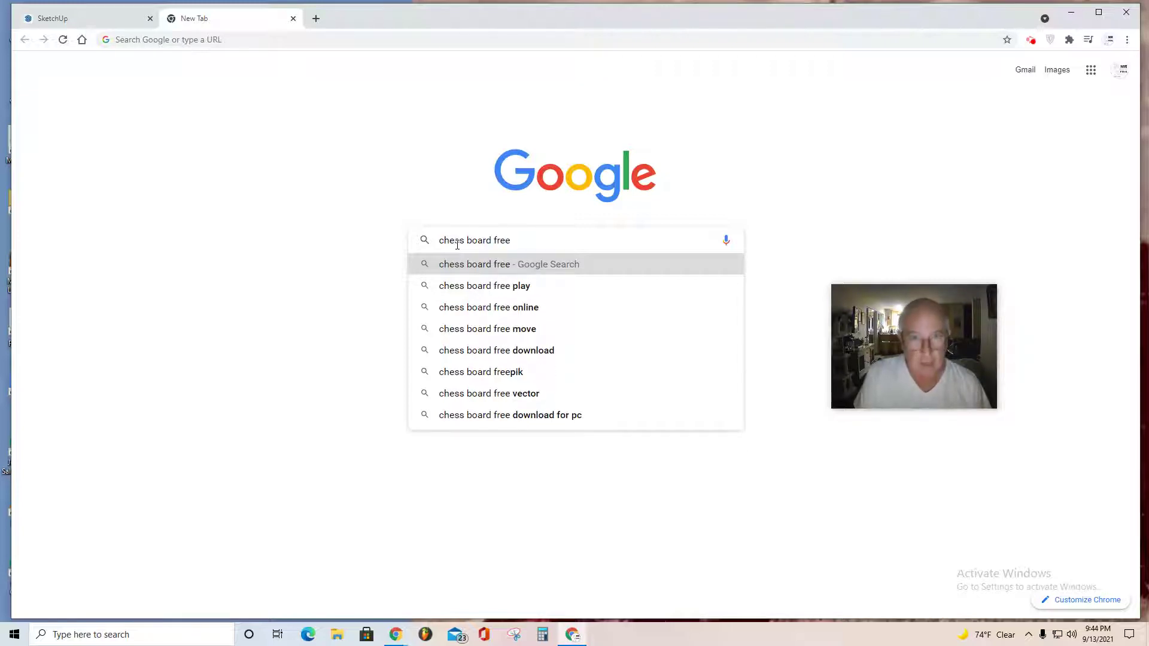
type(" g")
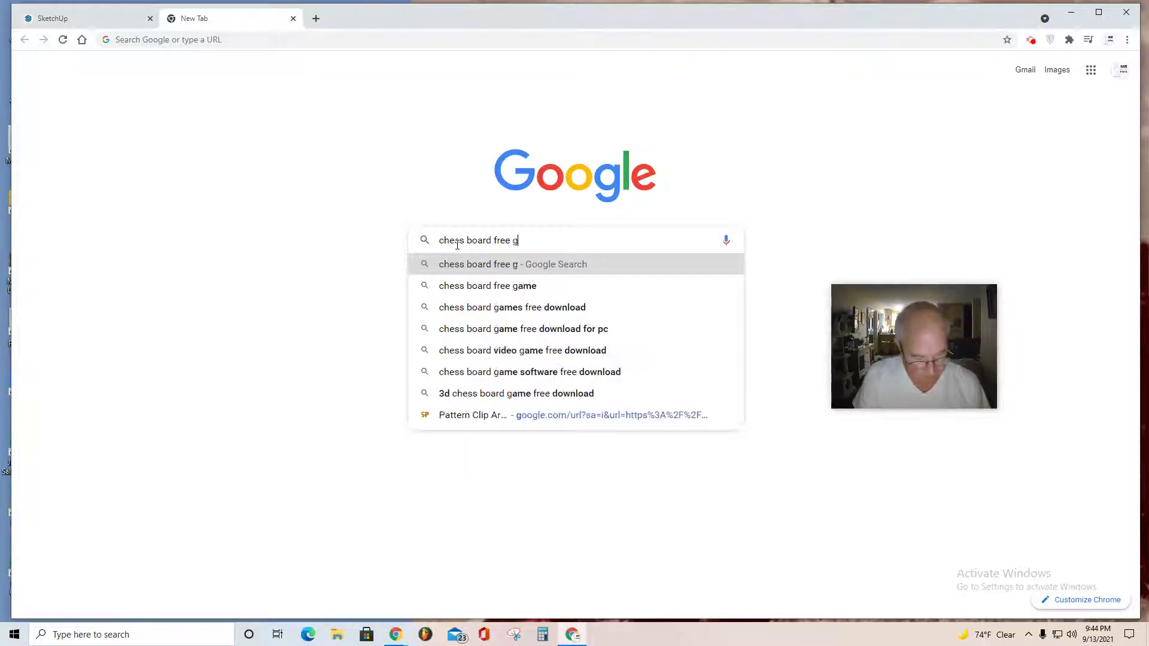
type("raphic")
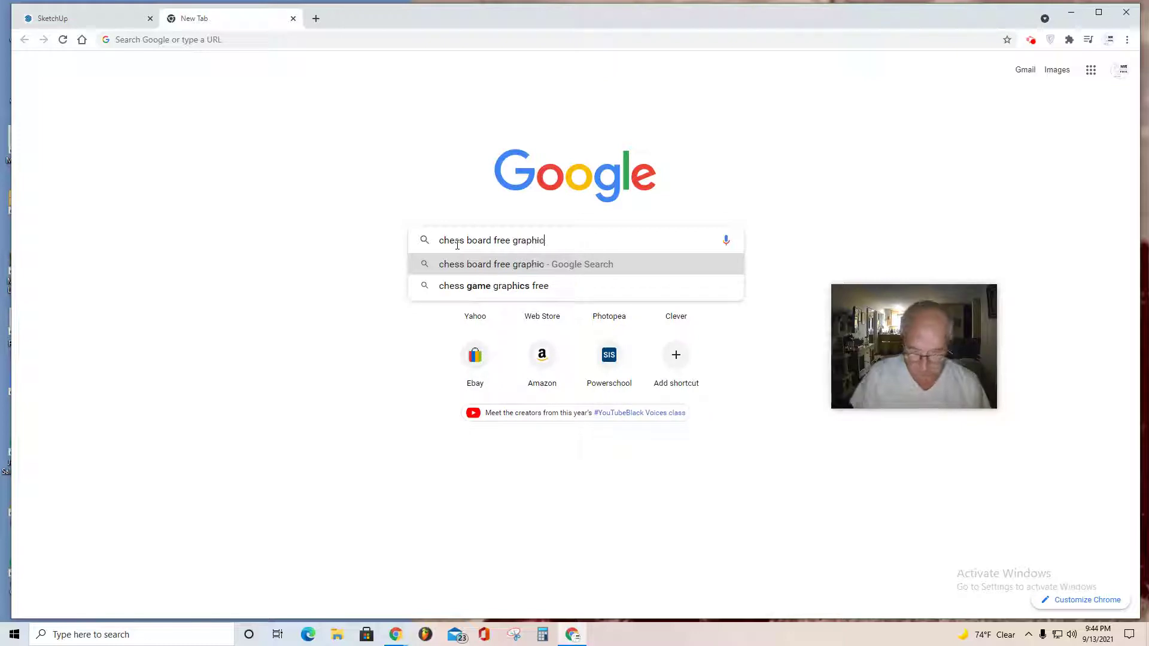
key("Return")
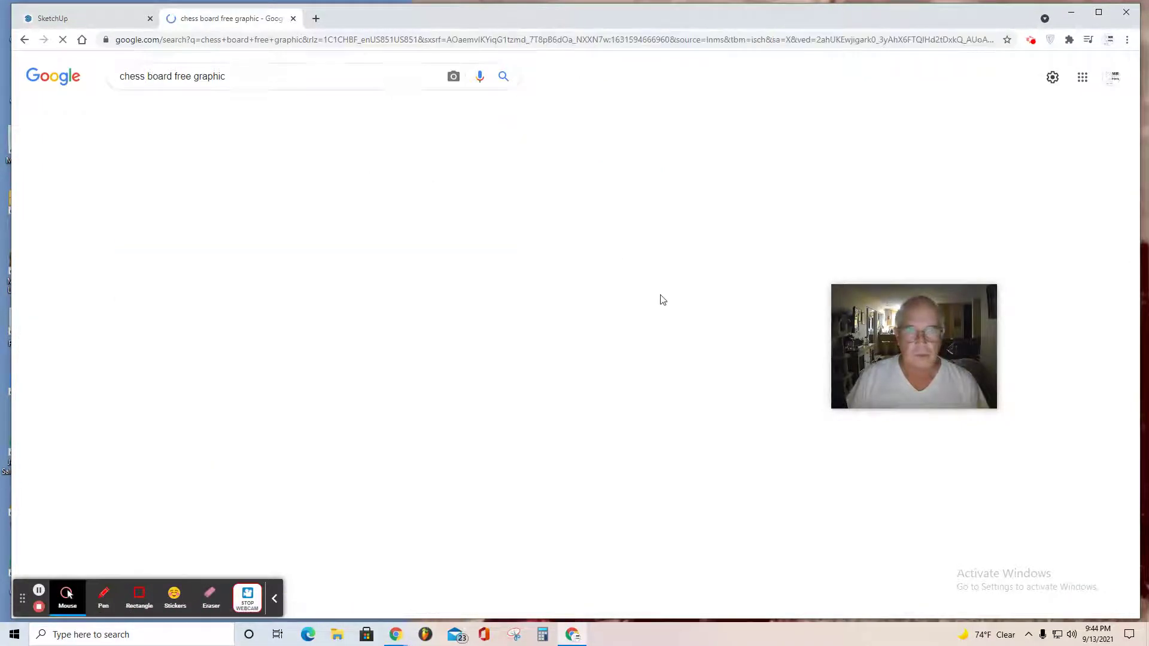
Browse the image results and preview VectorStock's 'Chess board without pieces' image
scroll(523, 331, "down", 5)
scroll(522, 331, "down", 15)
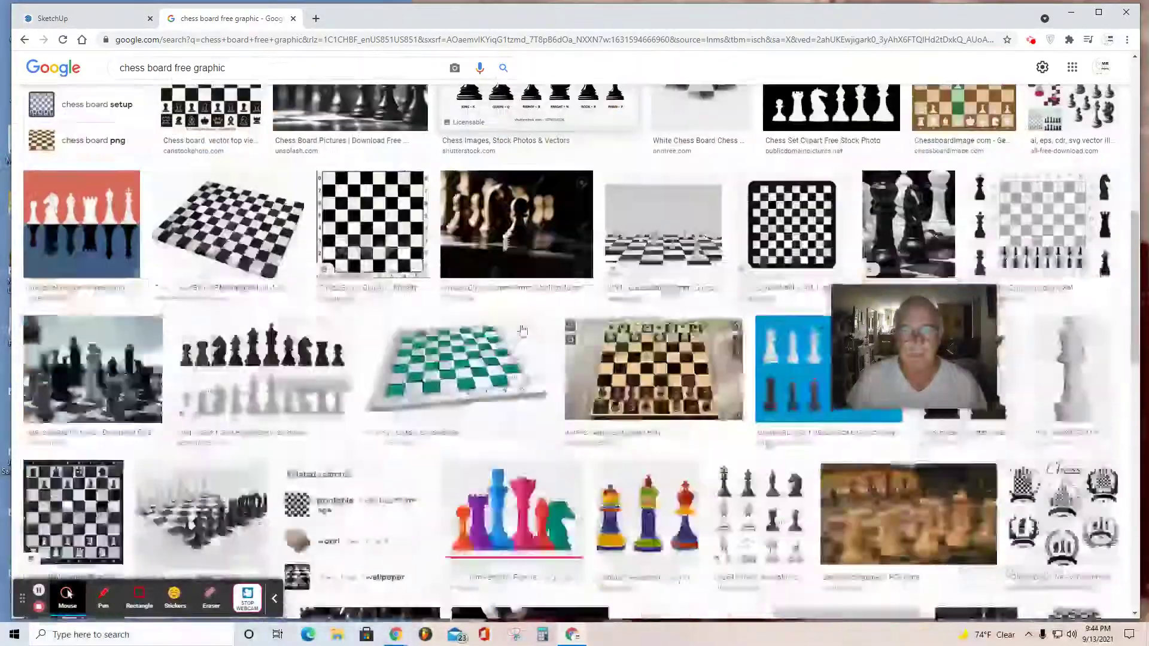
scroll(523, 331, "down", 12)
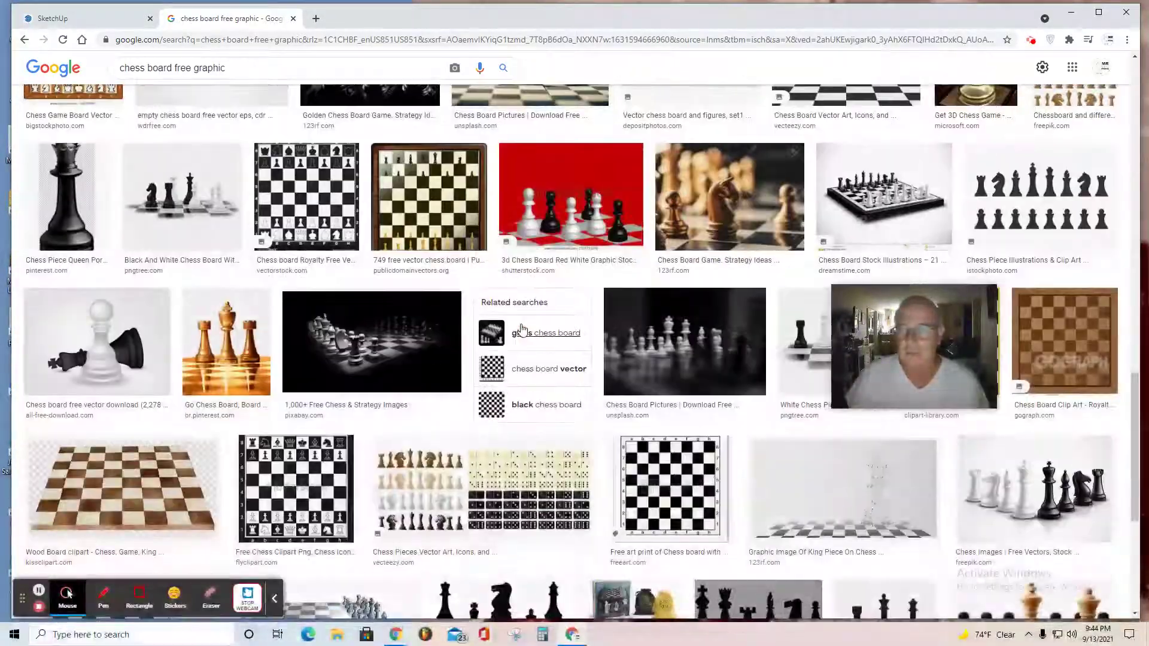
scroll(523, 331, "up", 20)
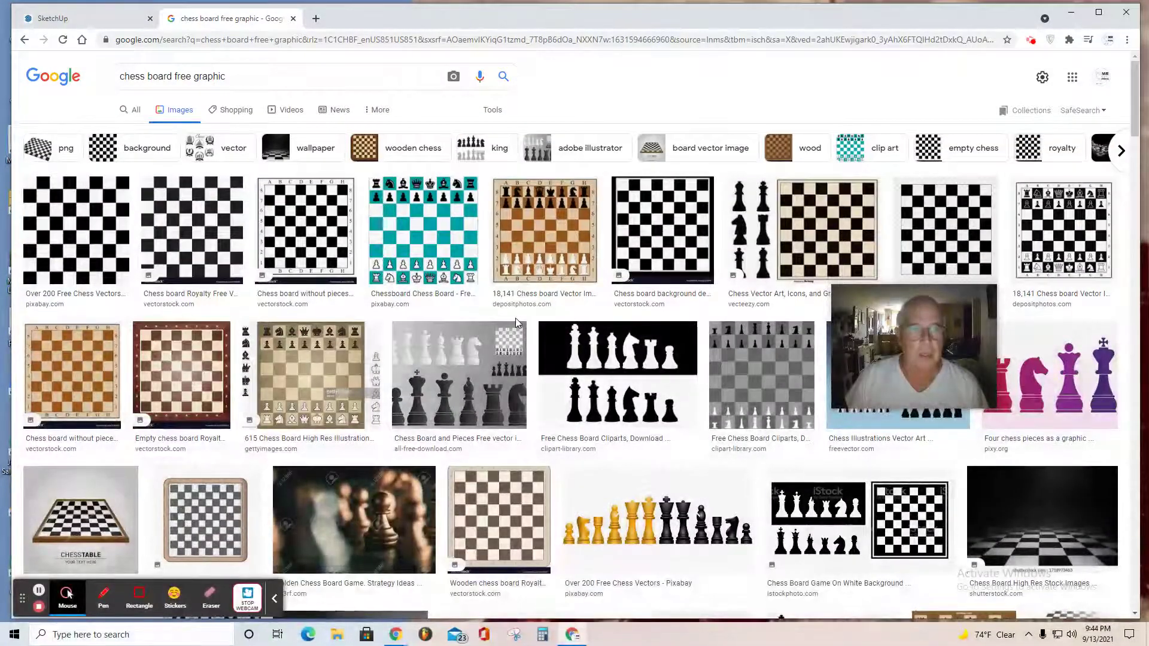
left_click(311, 241)
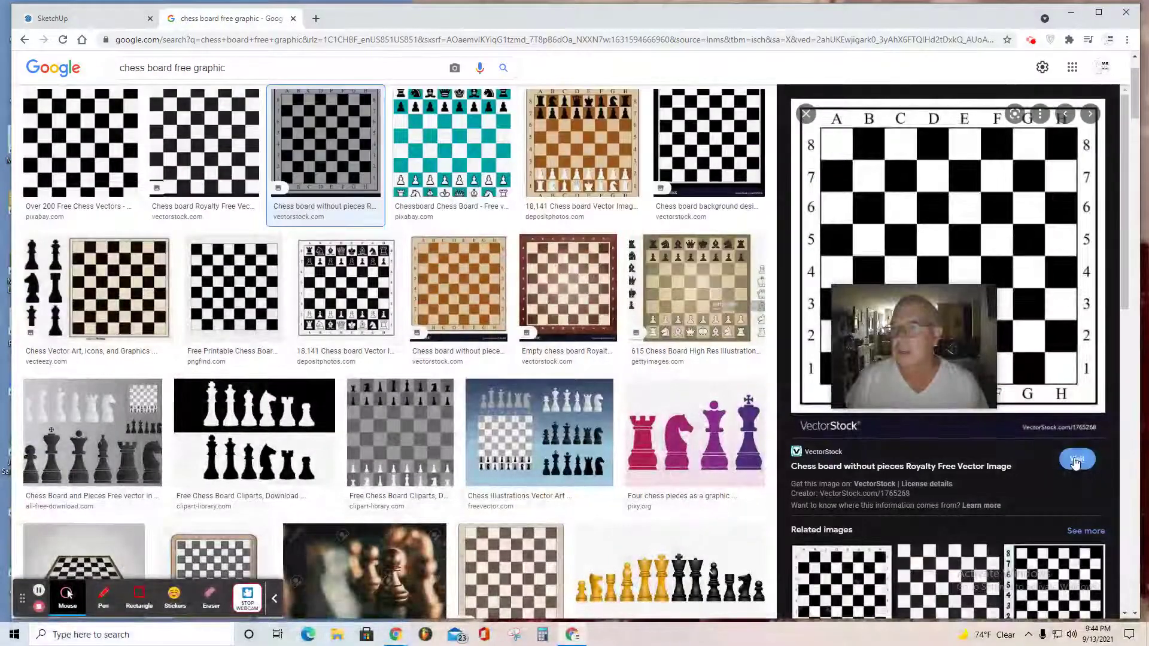
Open the VectorStock chess board page and search Windows for 'sni' to find Snipping Tool
left_click(1077, 458)
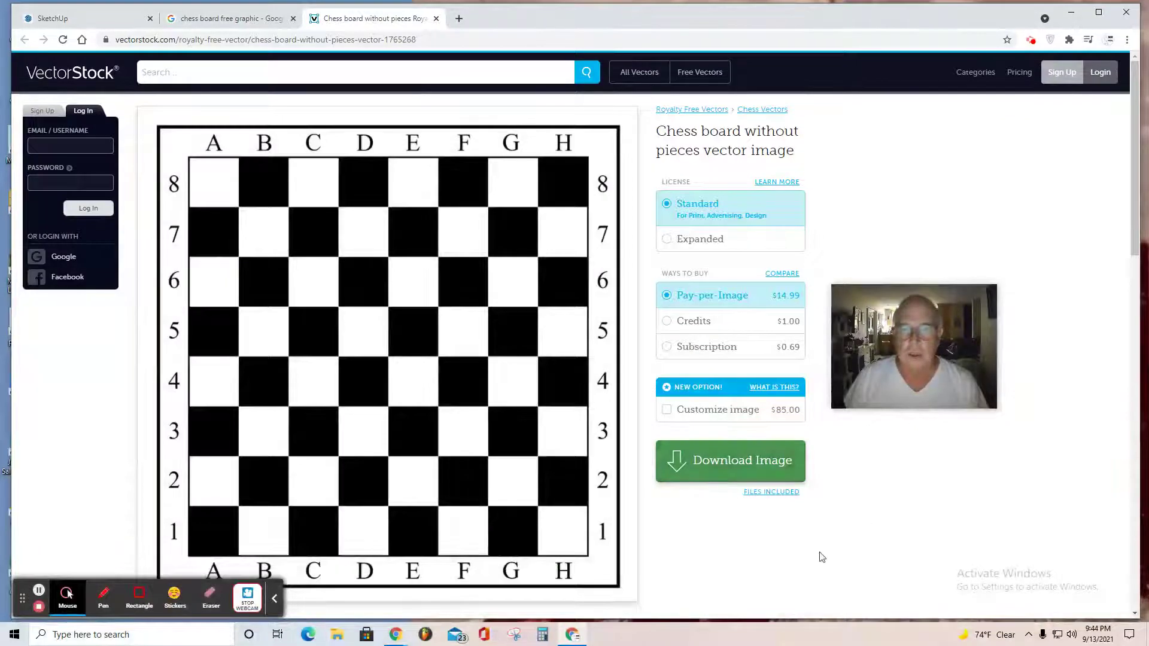
scroll(834, 540, "down", 1)
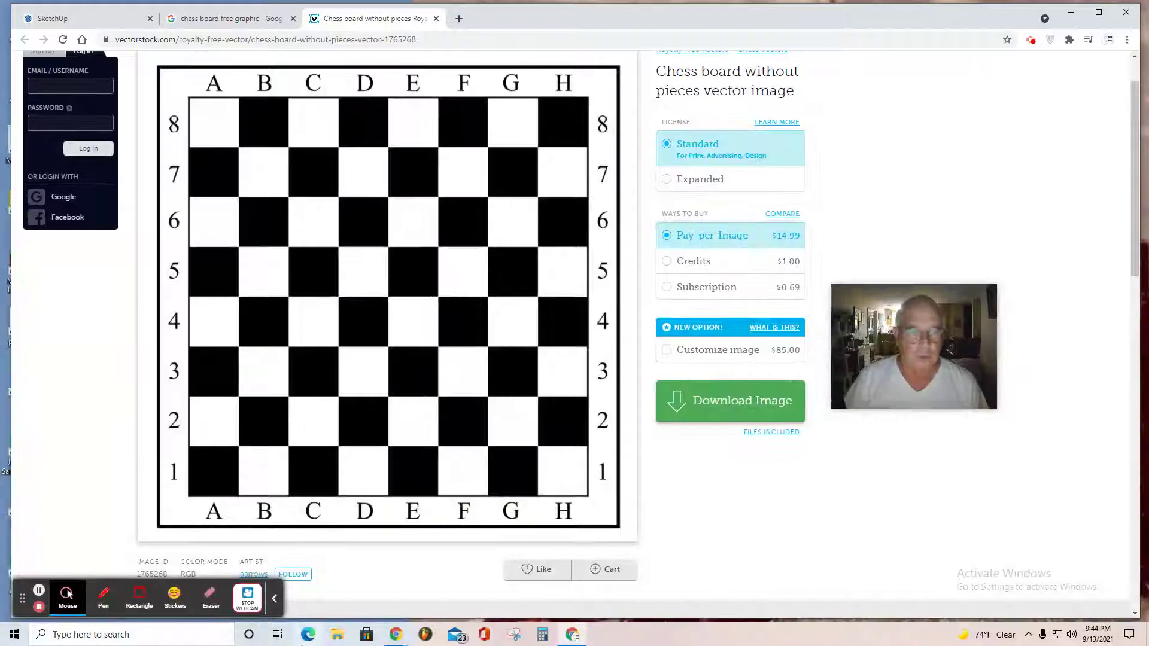
left_click(99, 637)
type("sni")
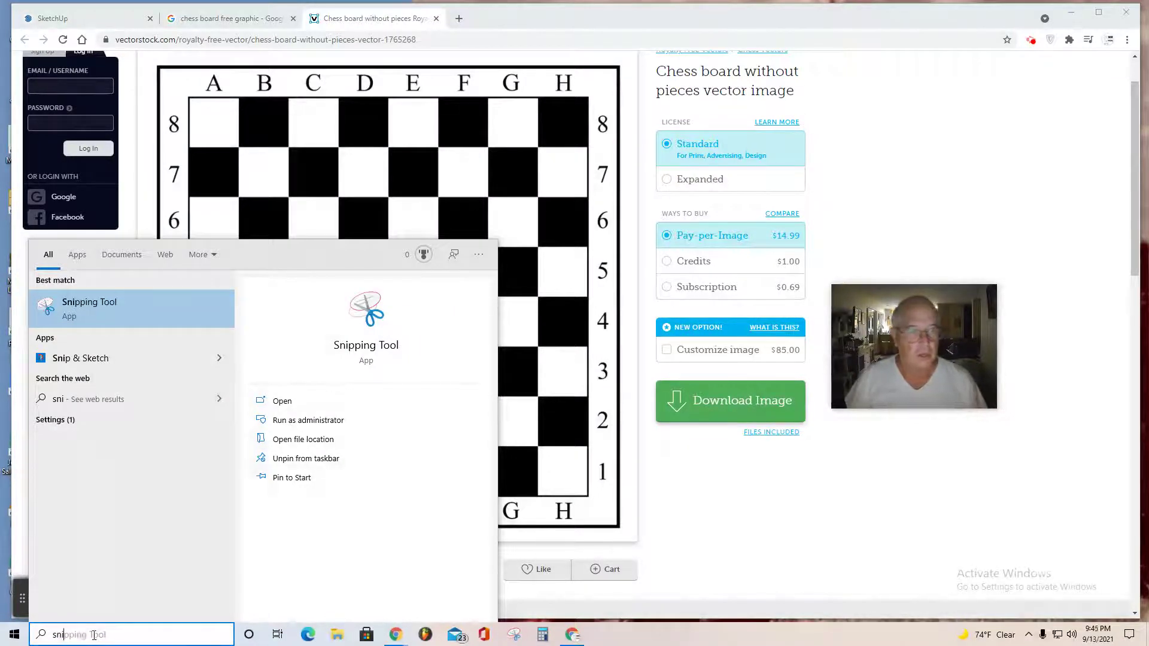
Launch Snipping Tool and snip only the bare 8×8 grid of squares, excluding the labels
left_click(91, 304)
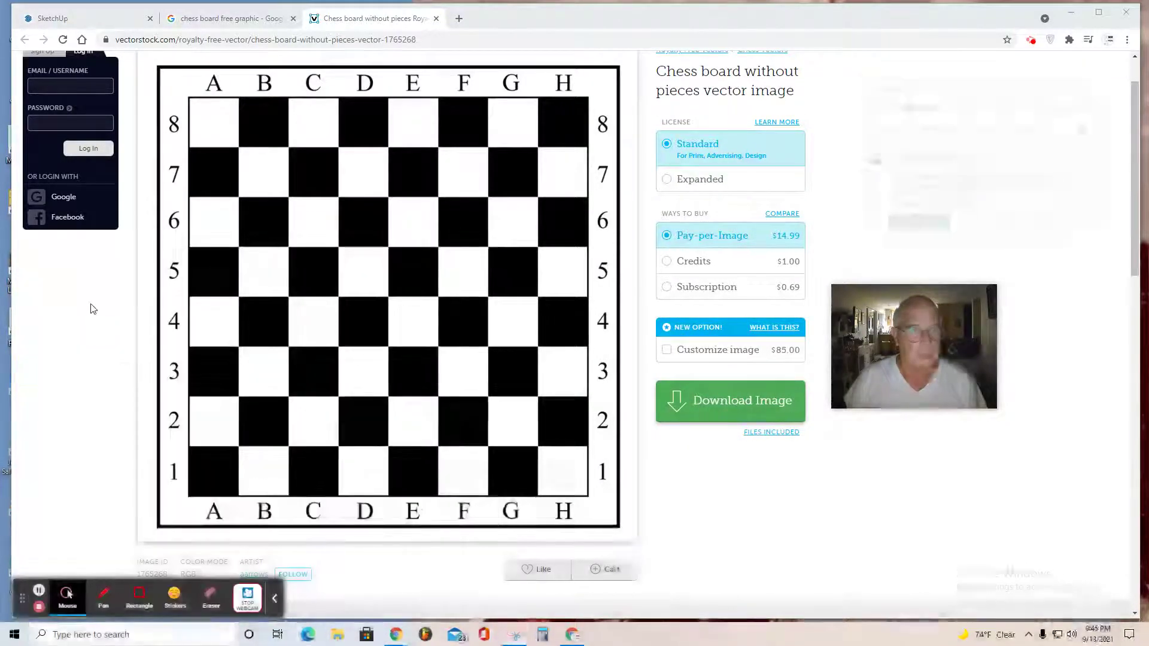
left_click(885, 110)
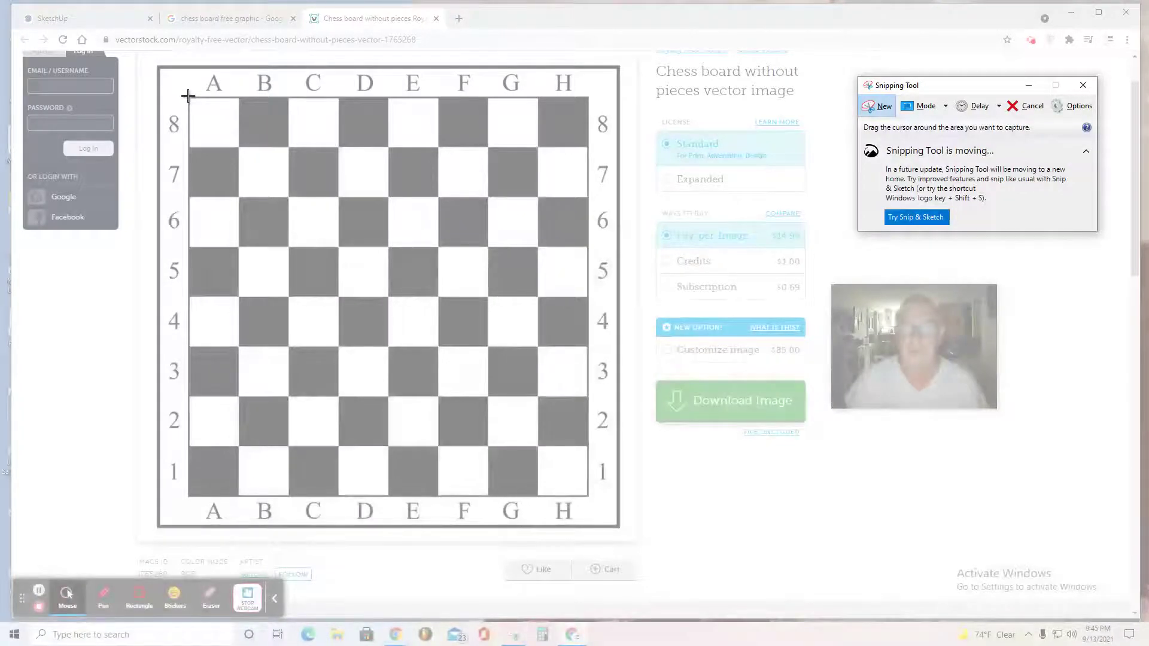
left_click_drag(188, 96, 590, 498)
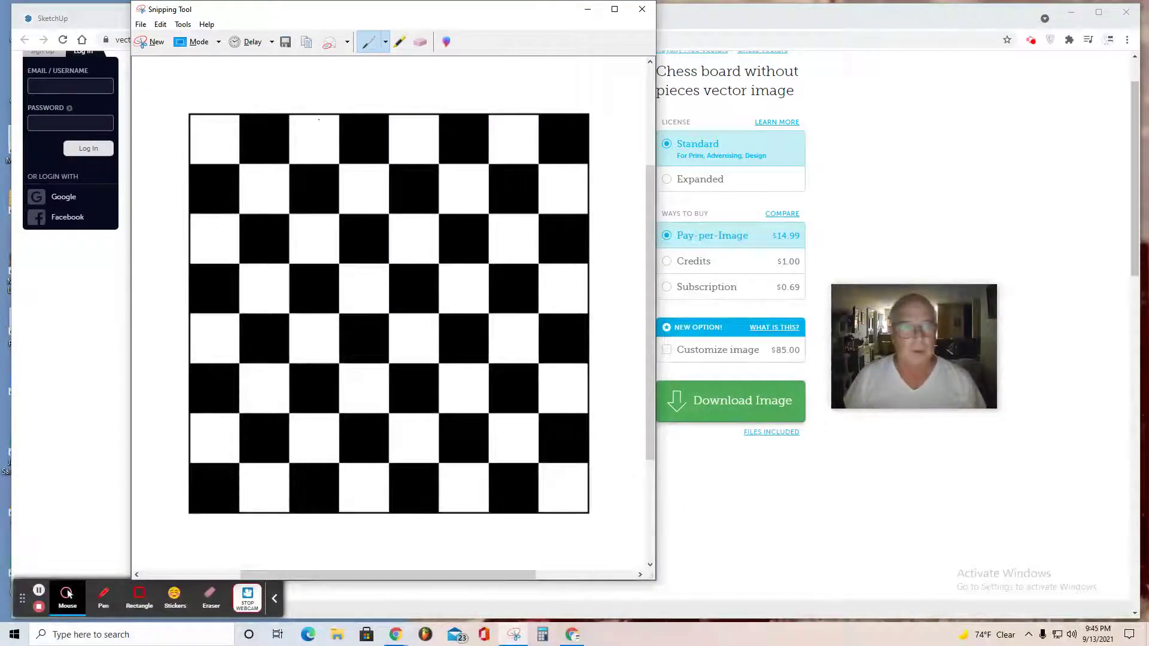
Save the snip to Downloads as a JPEG named 'Black and white chessboard'
left_click(141, 25)
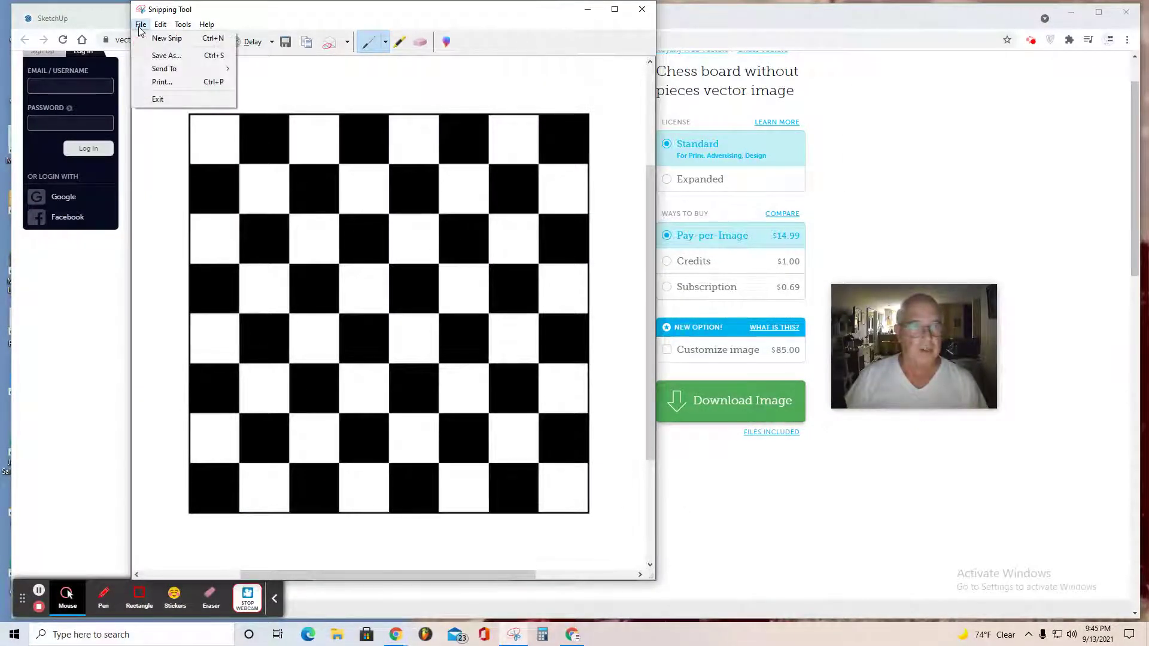
left_click(167, 55)
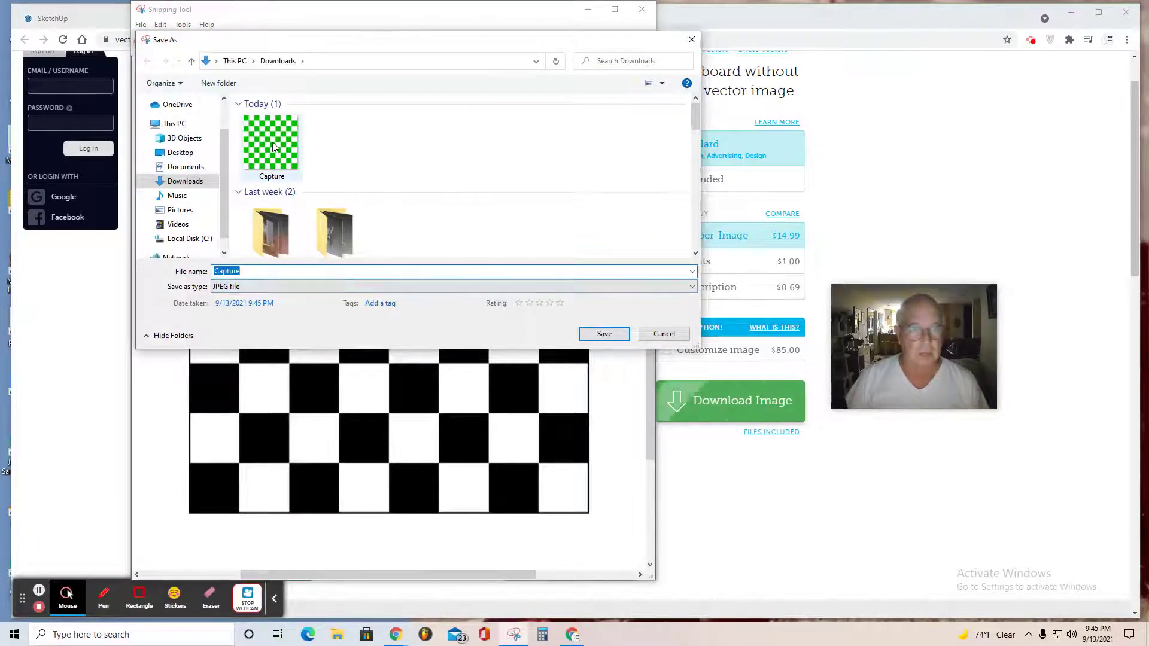
left_click(247, 272)
left_click_drag(247, 272, 207, 281)
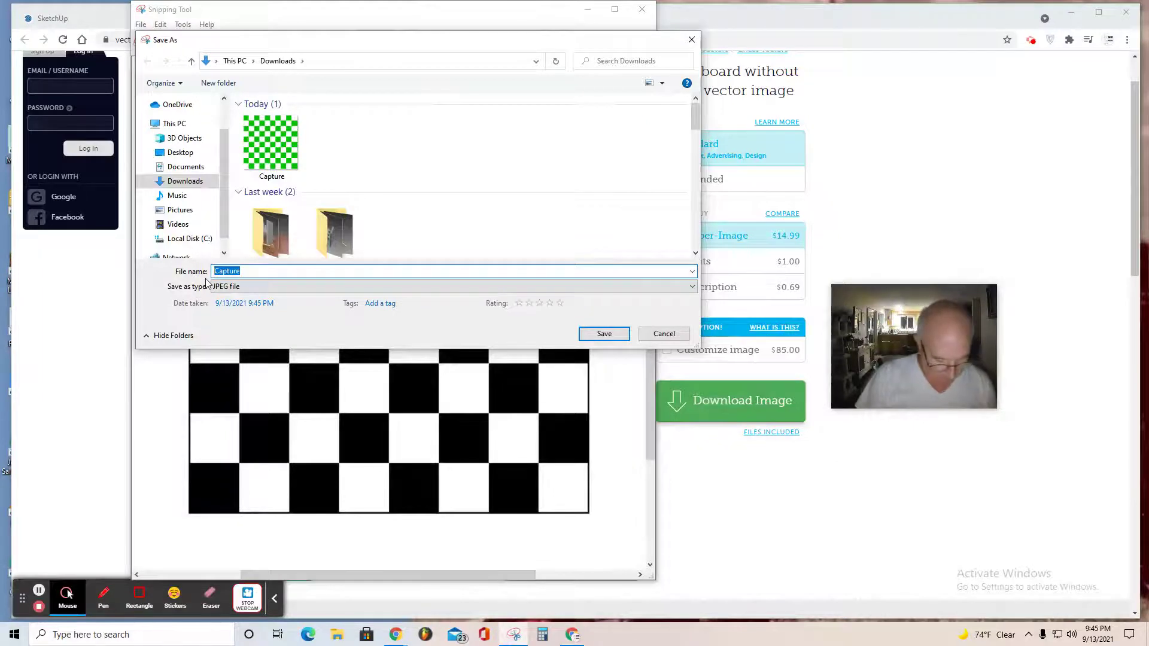
type("Black an")
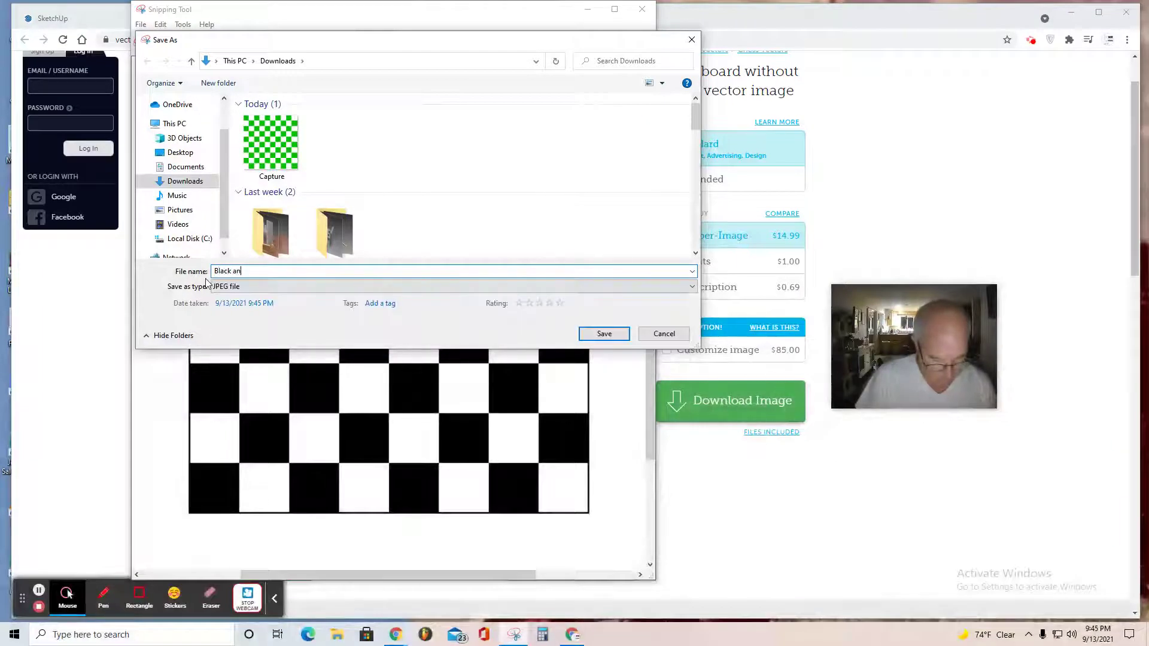
type("d white ch")
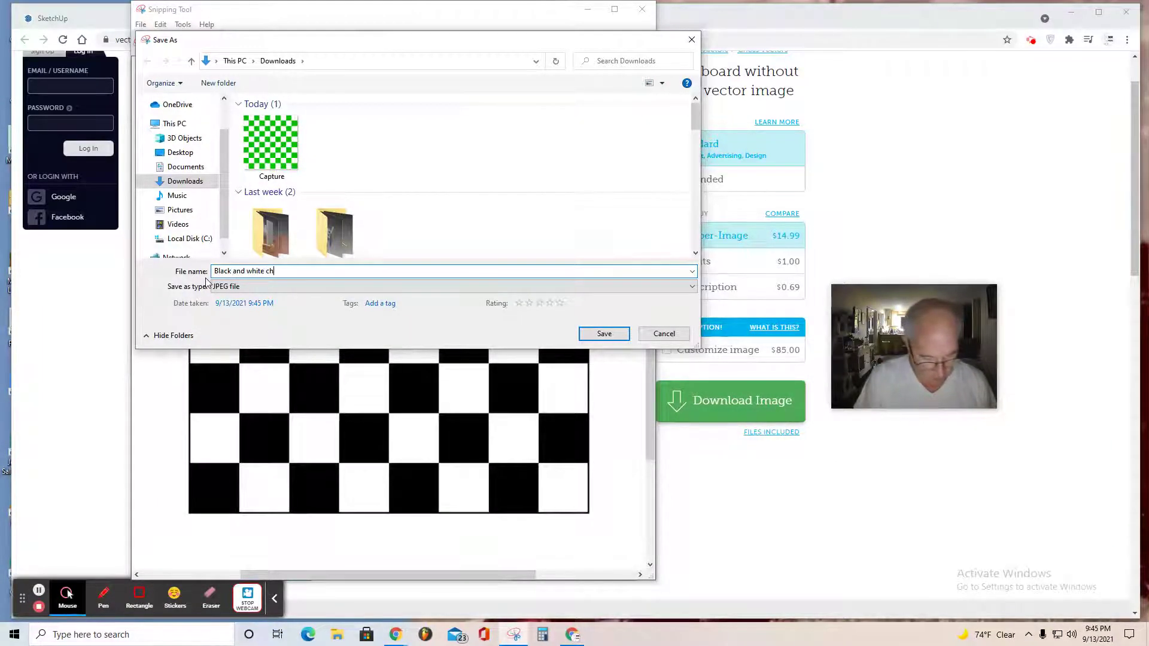
type("er")
key("BackSpace")
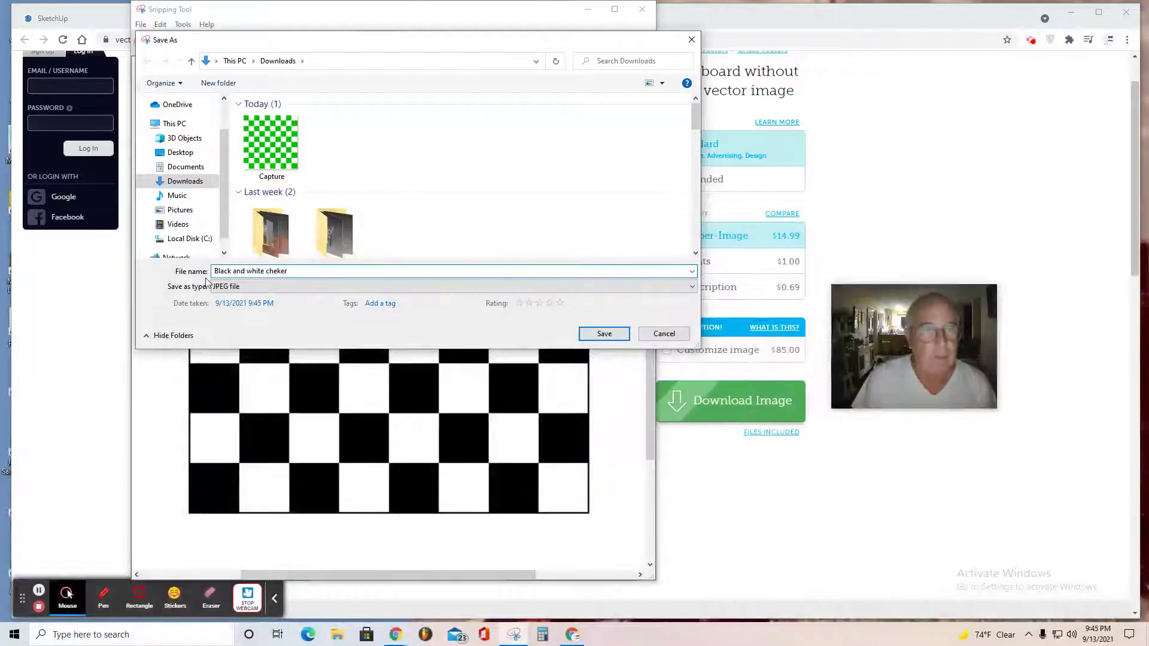
key("BackSpace")
key("BackSpace")
type("e")
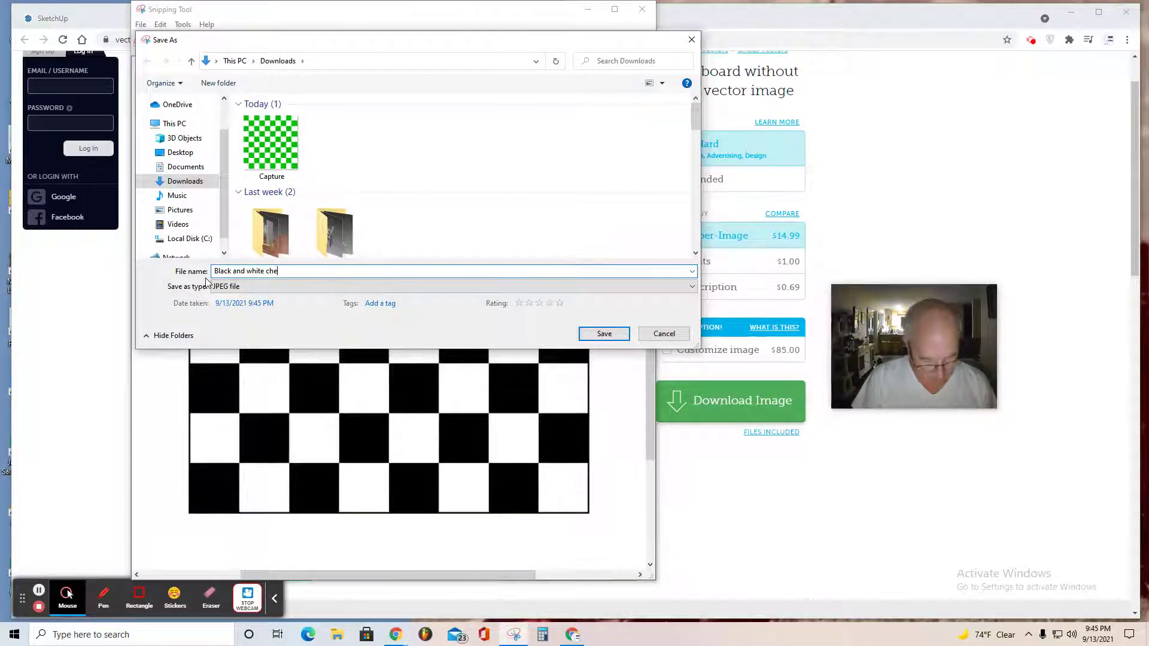
type("ssboard")
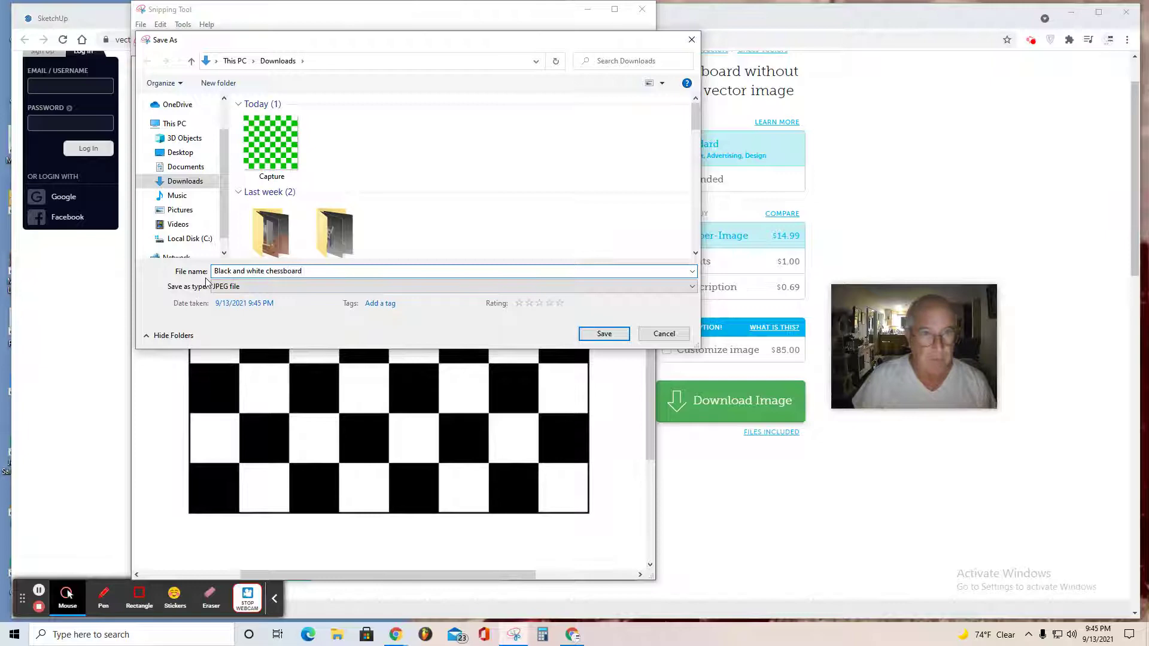
left_click(604, 334)
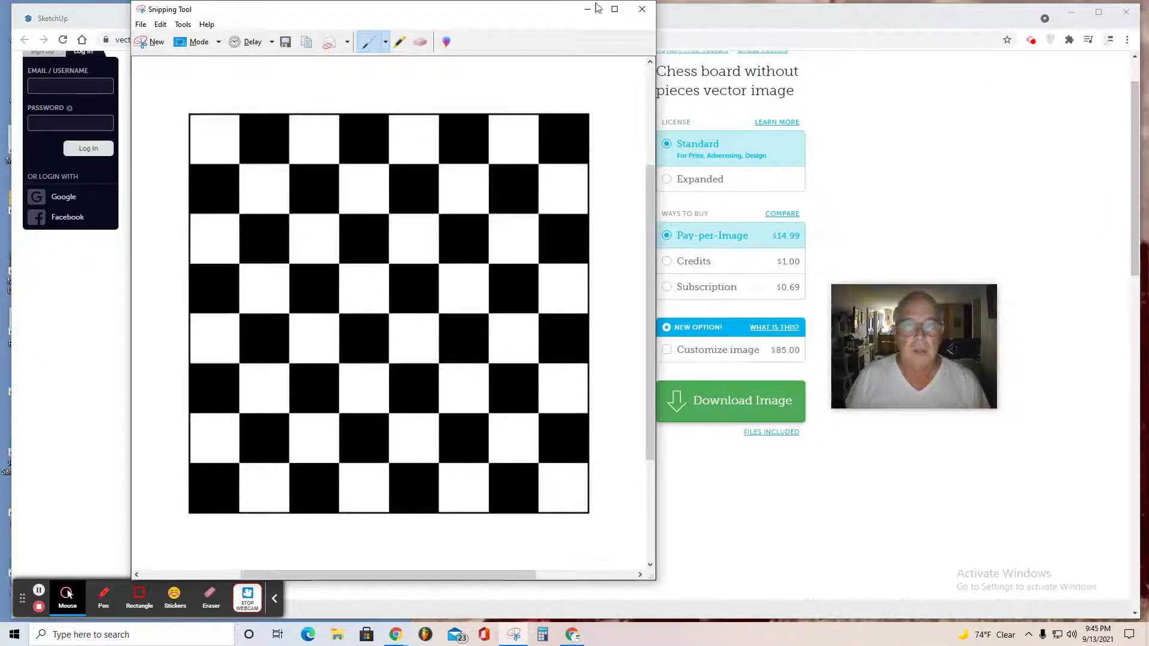
Close Snipping Tool and the VectorStock and image-search tabs, then create a new SketchUp model
left_click(643, 9)
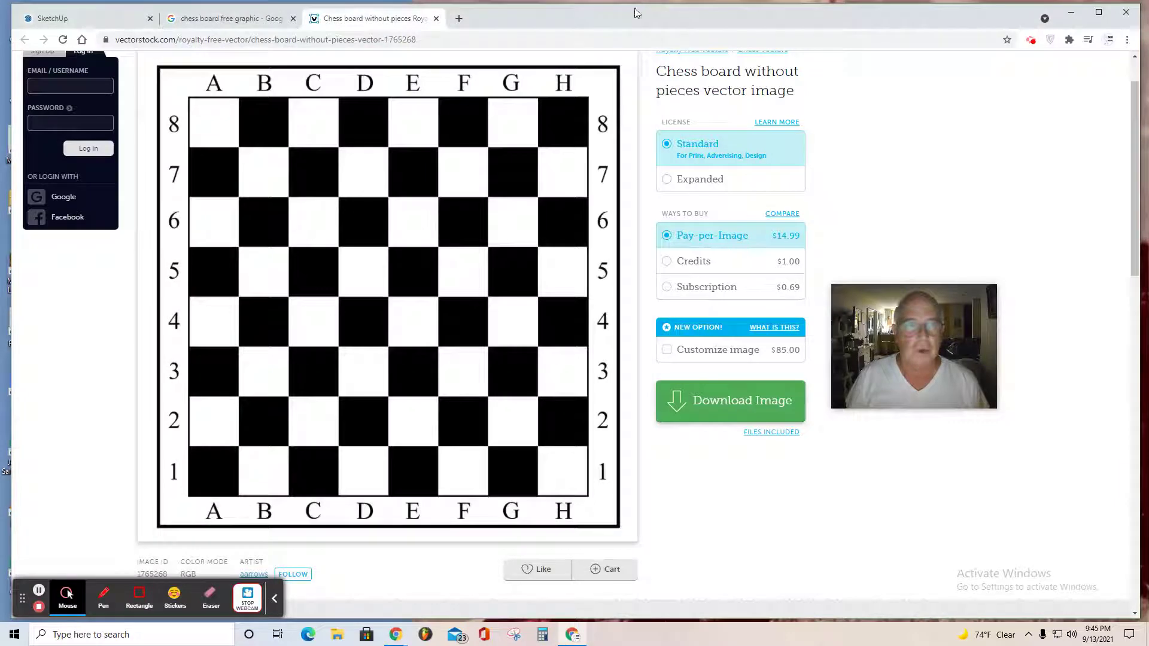
left_click(437, 18)
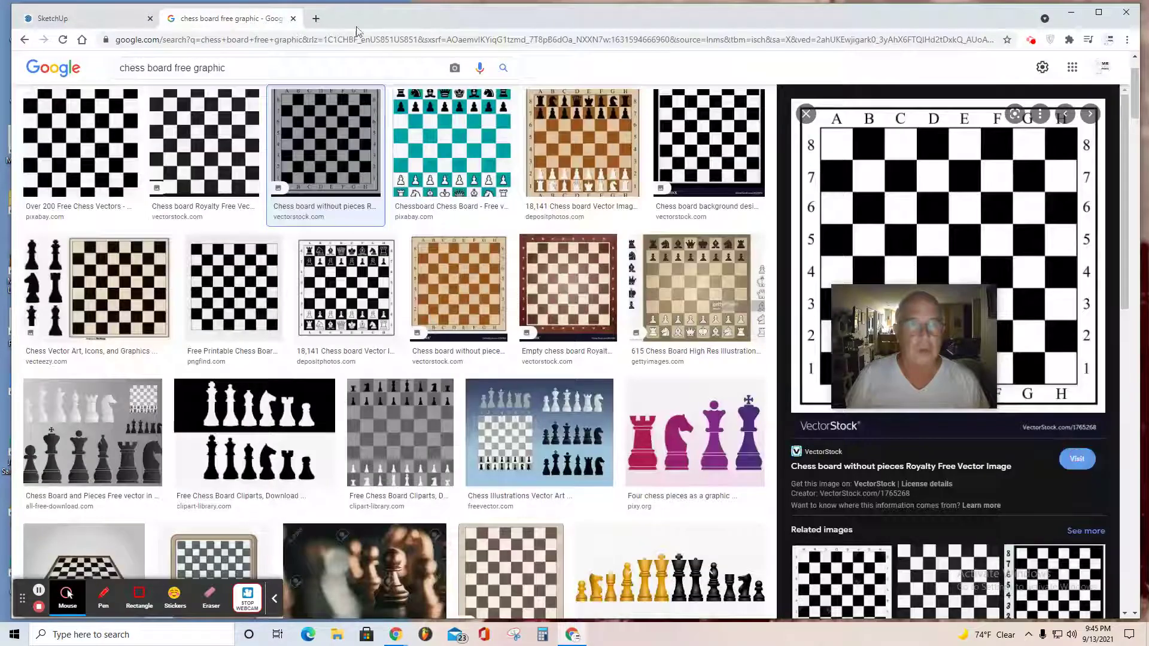
left_click(293, 19)
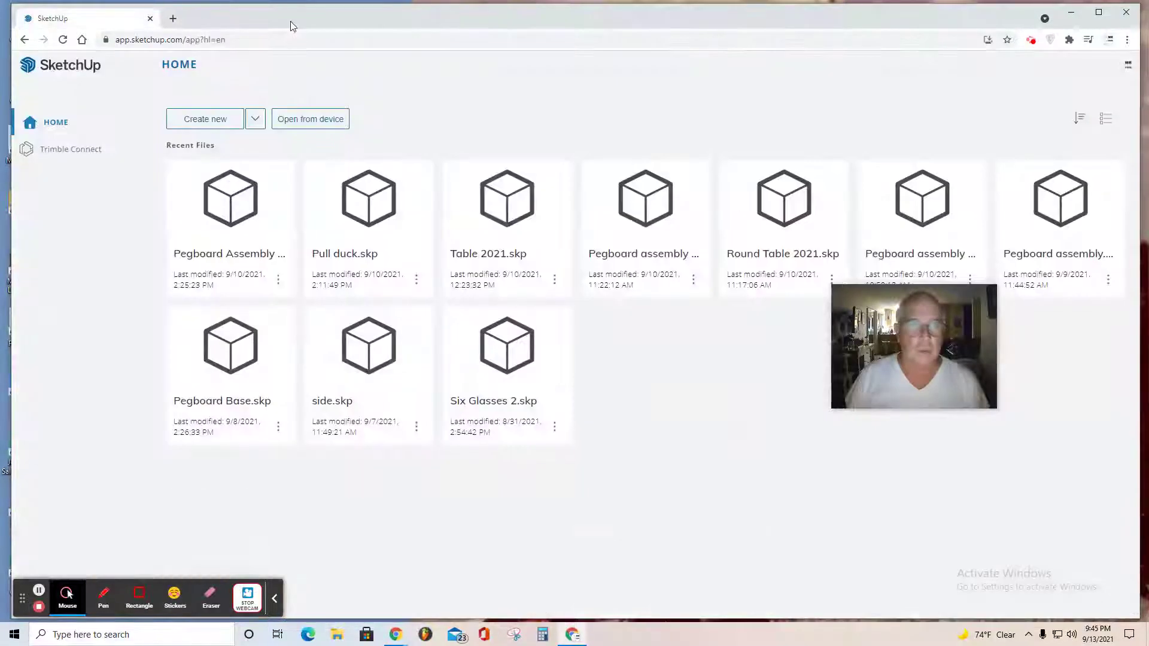
left_click(207, 119)
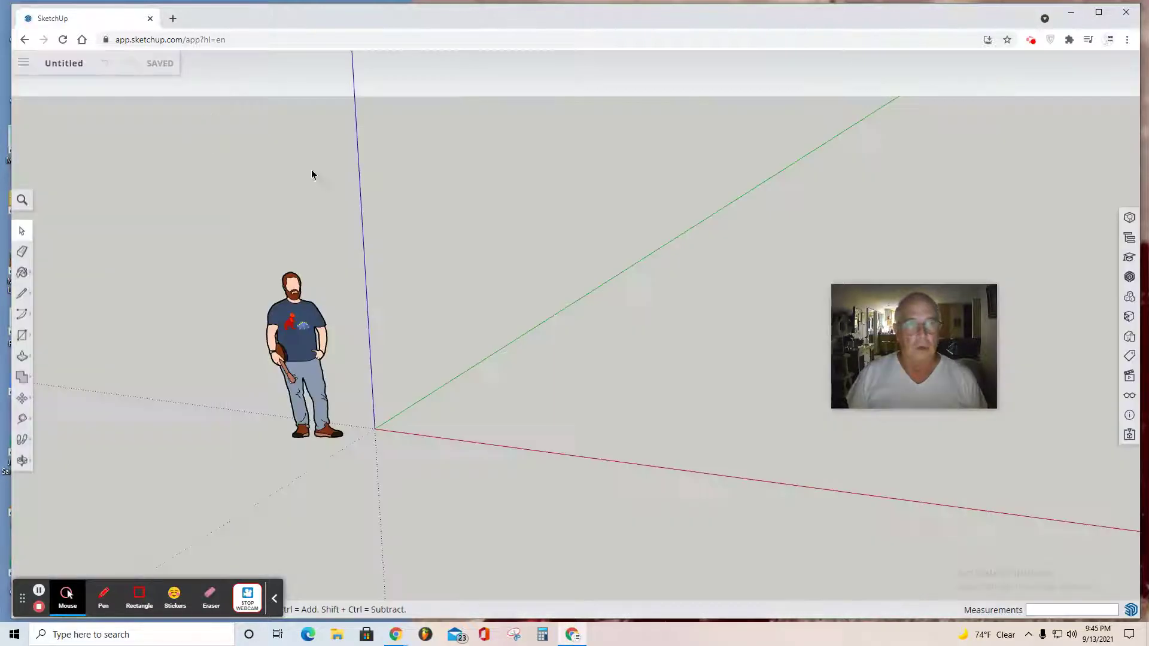
In Model Info, choose the 0.0" decimal inch length format at 0.0000 precision
left_click(1131, 417)
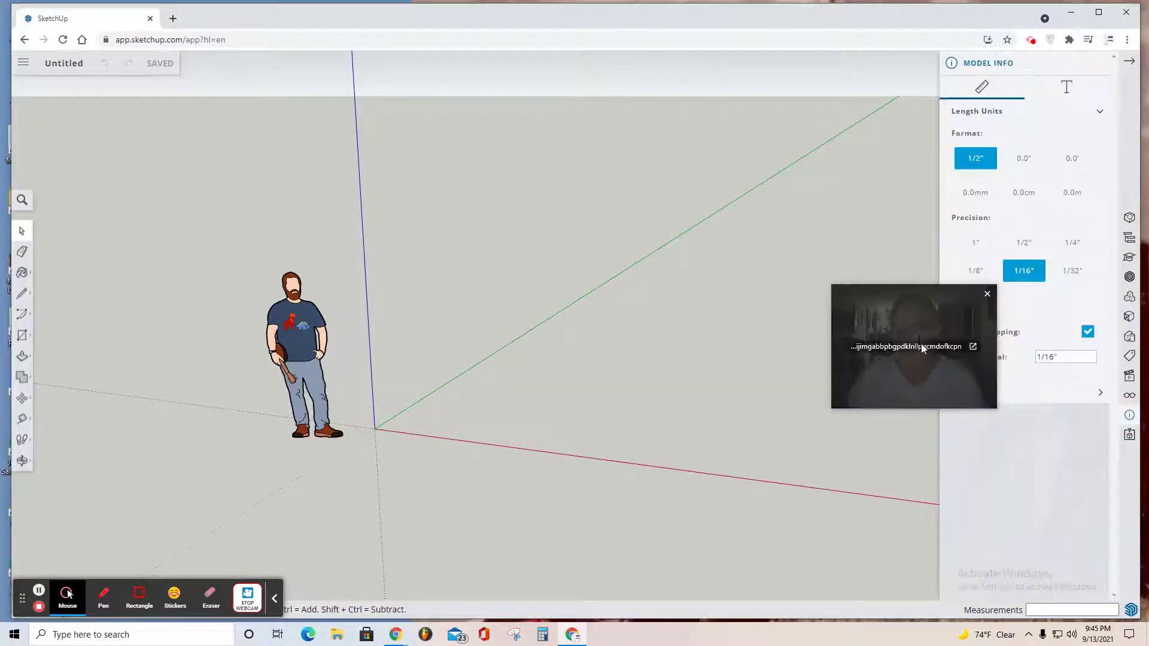
left_click_drag(907, 304, 829, 289)
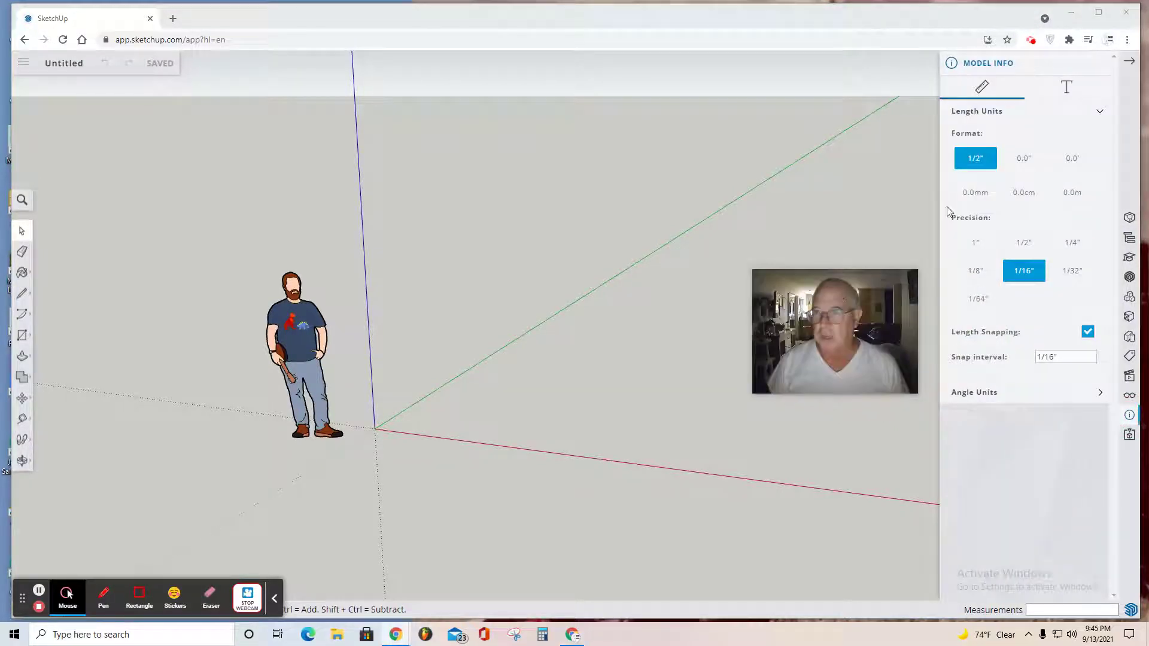
left_click(1025, 159)
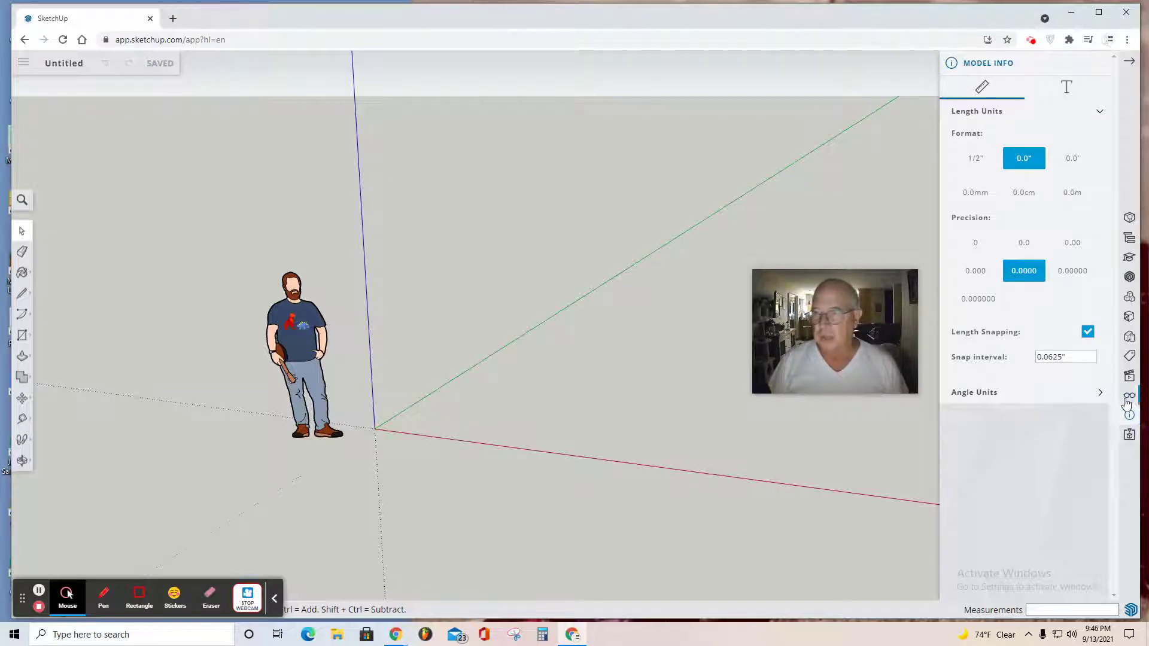
left_click(1129, 379)
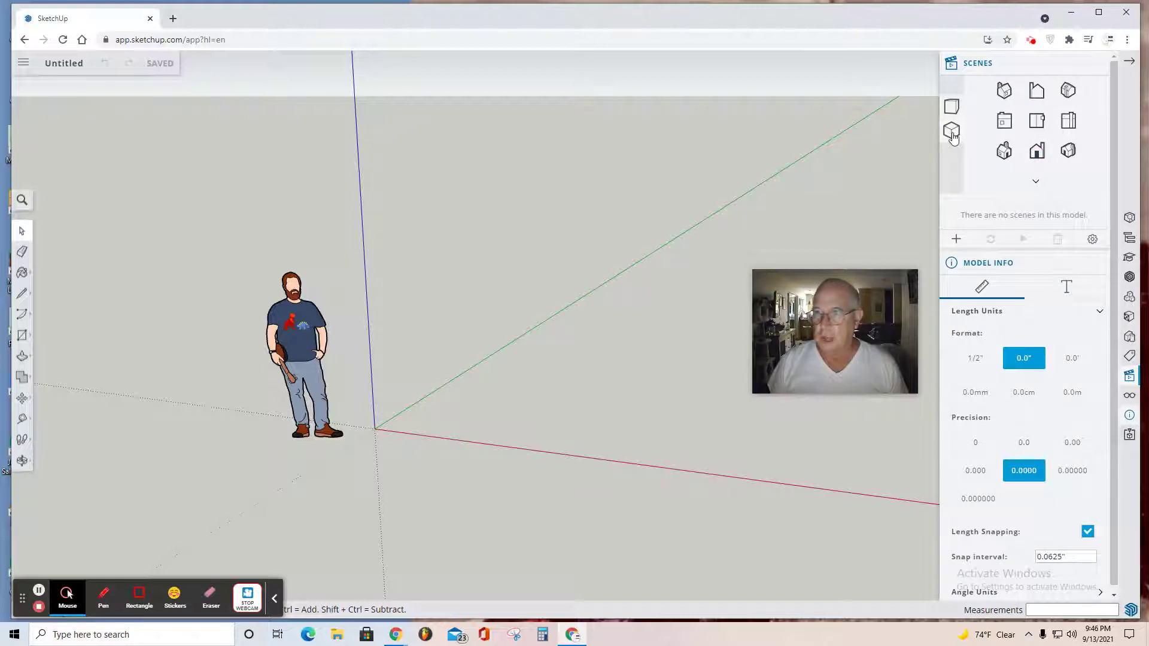
Switch to the Front standard view and delete the default scale figure
left_click(952, 133)
left_click(1038, 154)
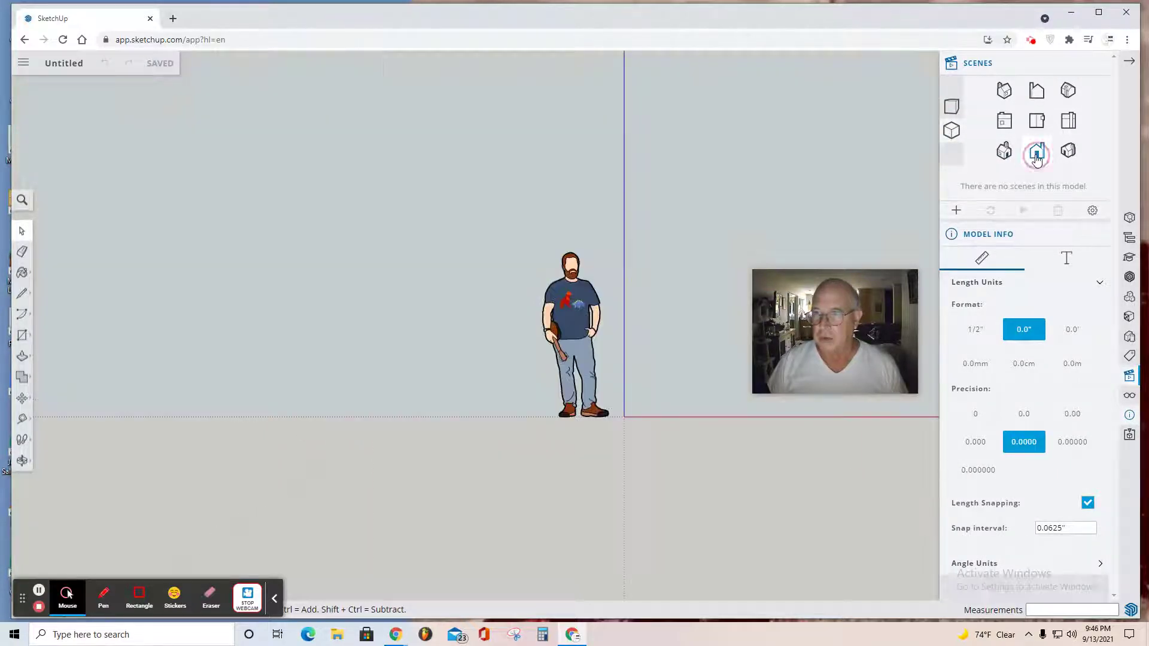
left_click(570, 314)
key("Delete")
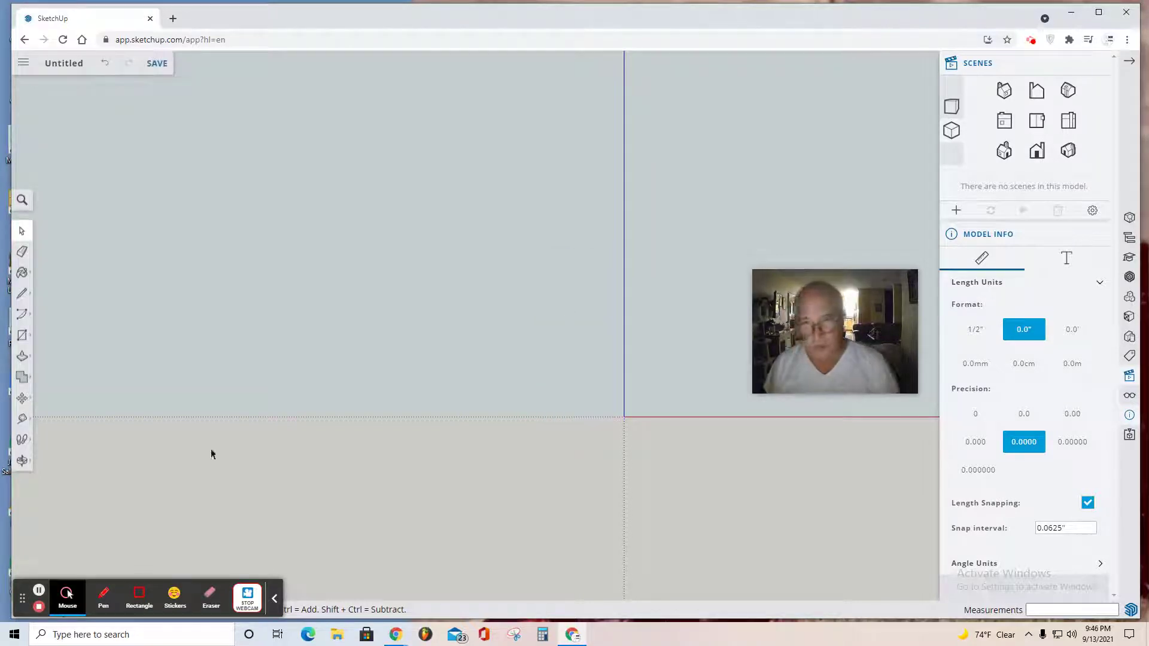
Pan the view so the origin sits lower left, then zoom in on it
left_click(23, 461)
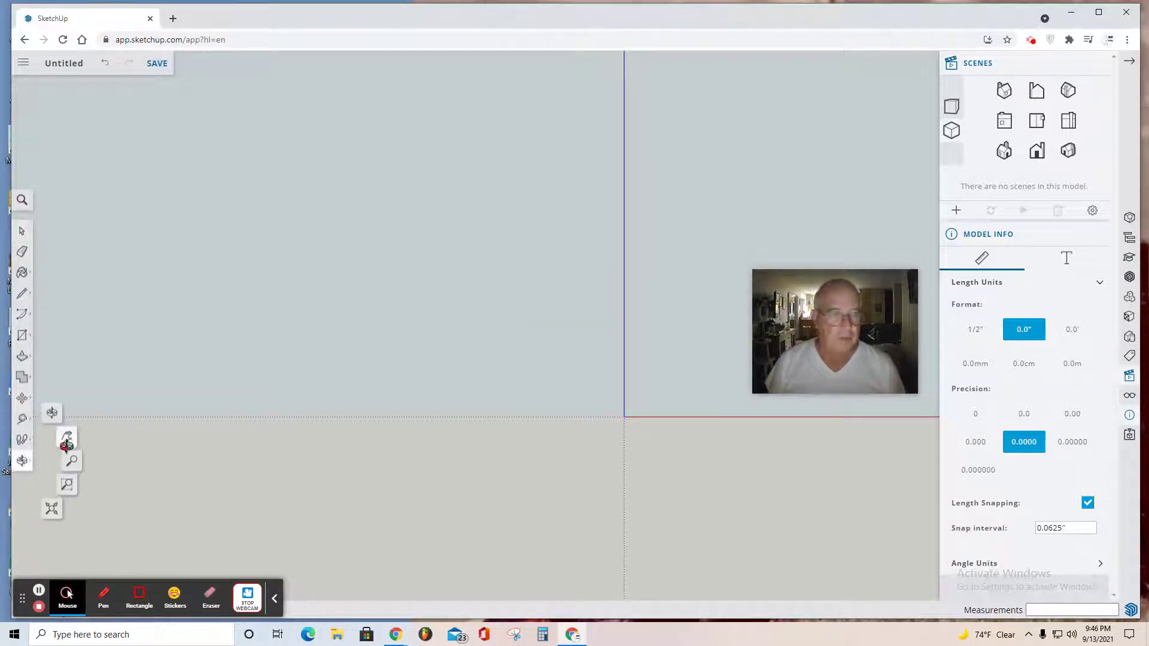
left_click(67, 441)
left_click_drag(505, 446, 115, 456)
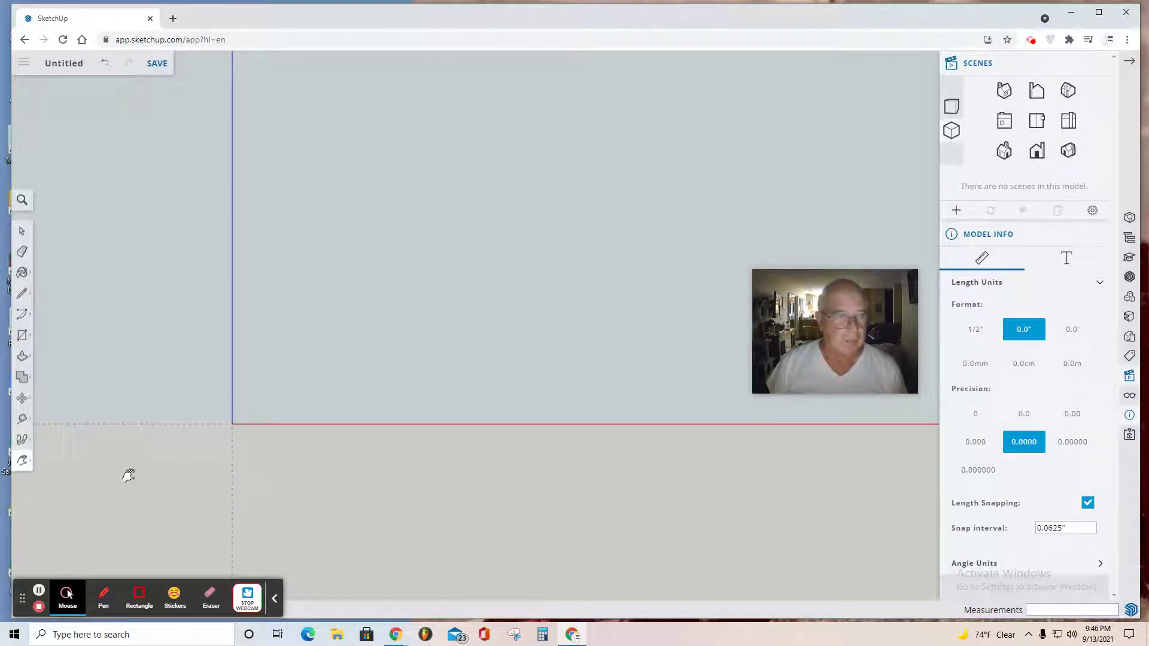
scroll(201, 451, "up", 5)
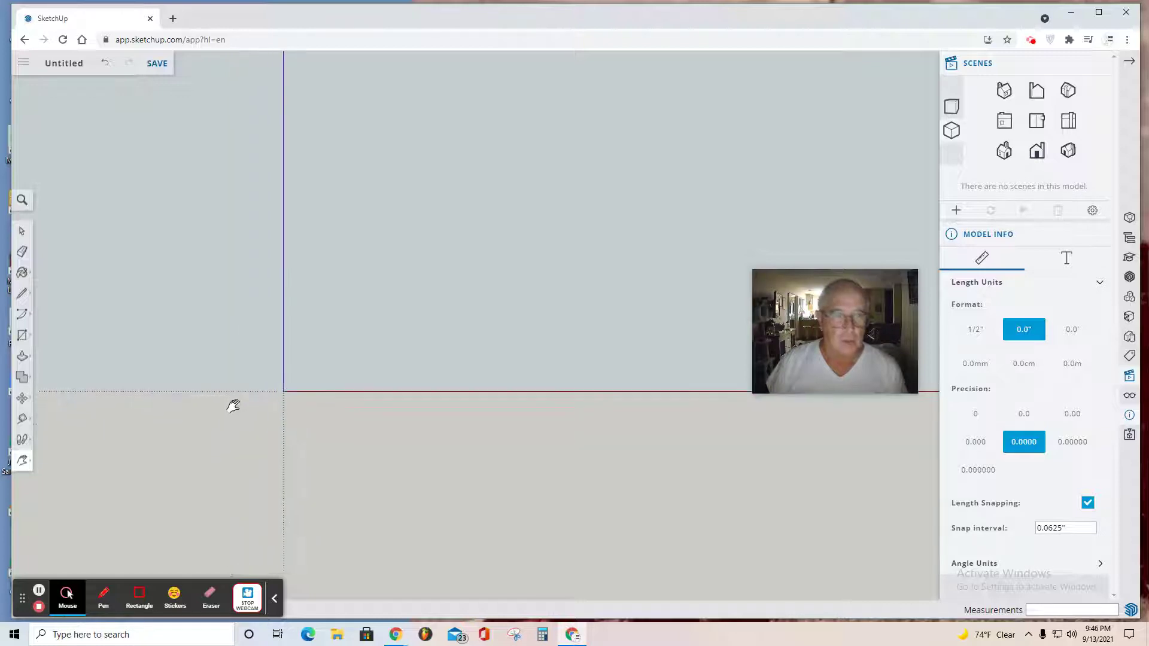
scroll(366, 425, "up", 1)
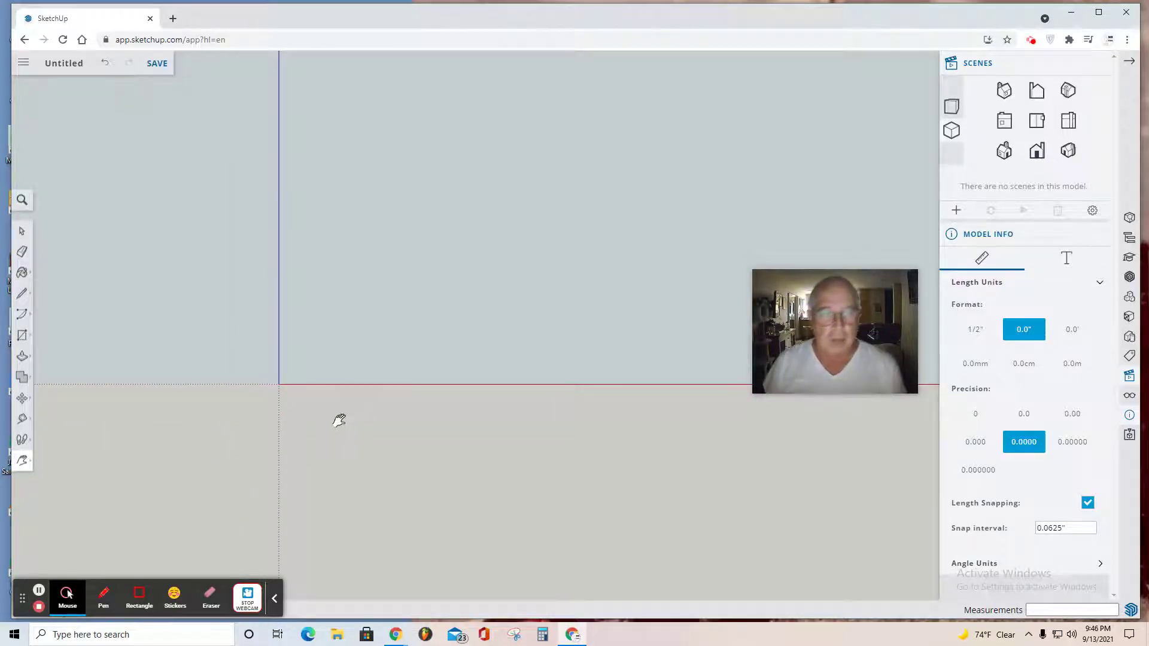
scroll(343, 416, "up", 3)
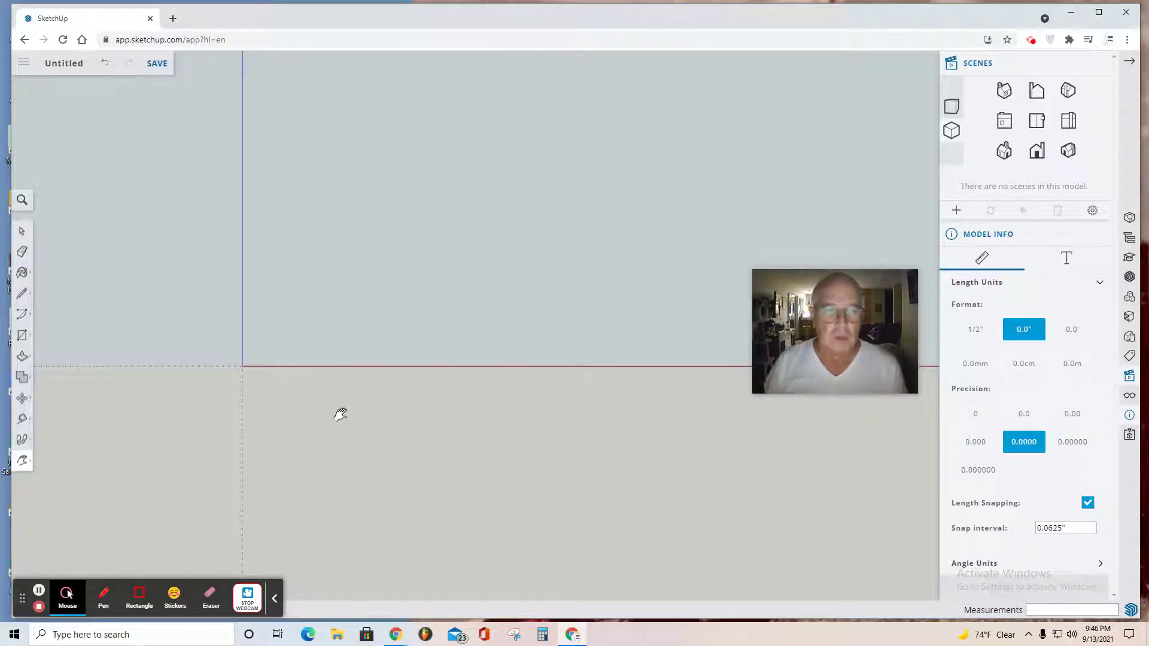
Draw a 16 by 1 rectangle starting at the origin
left_click(23, 336)
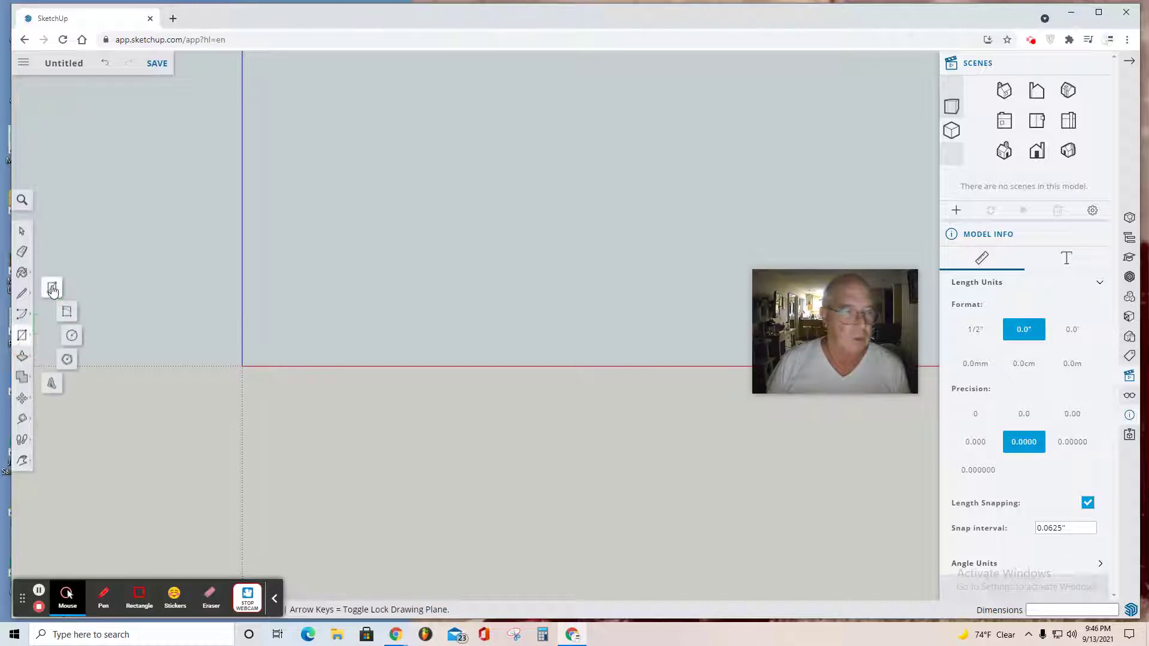
left_click(52, 288)
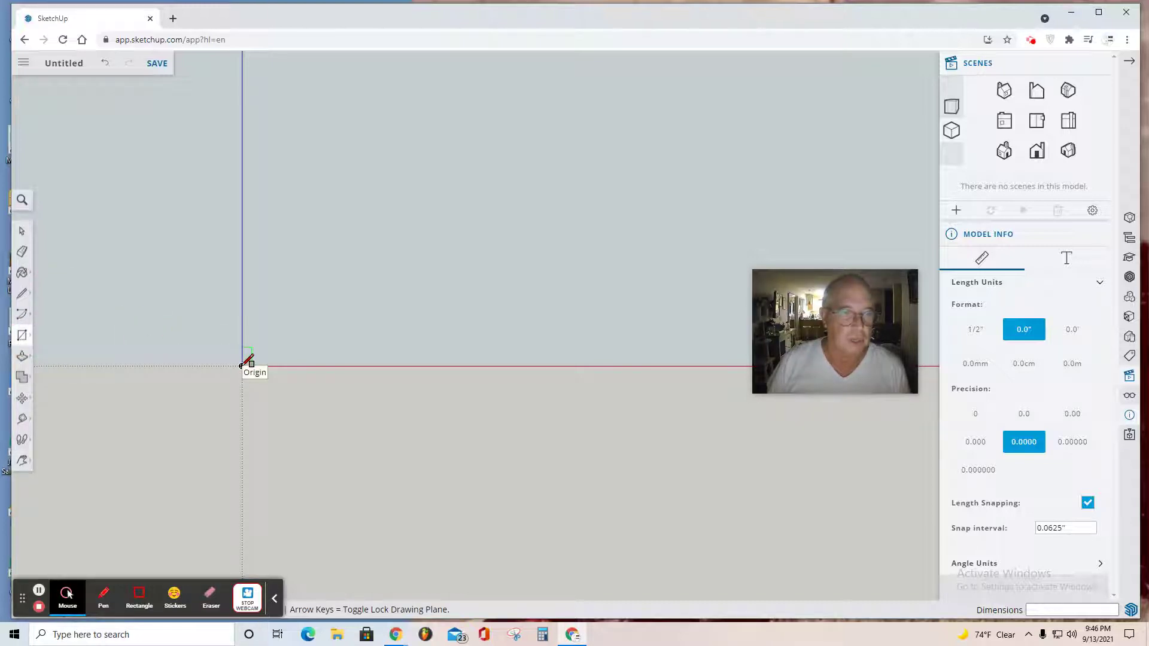
left_click(242, 366)
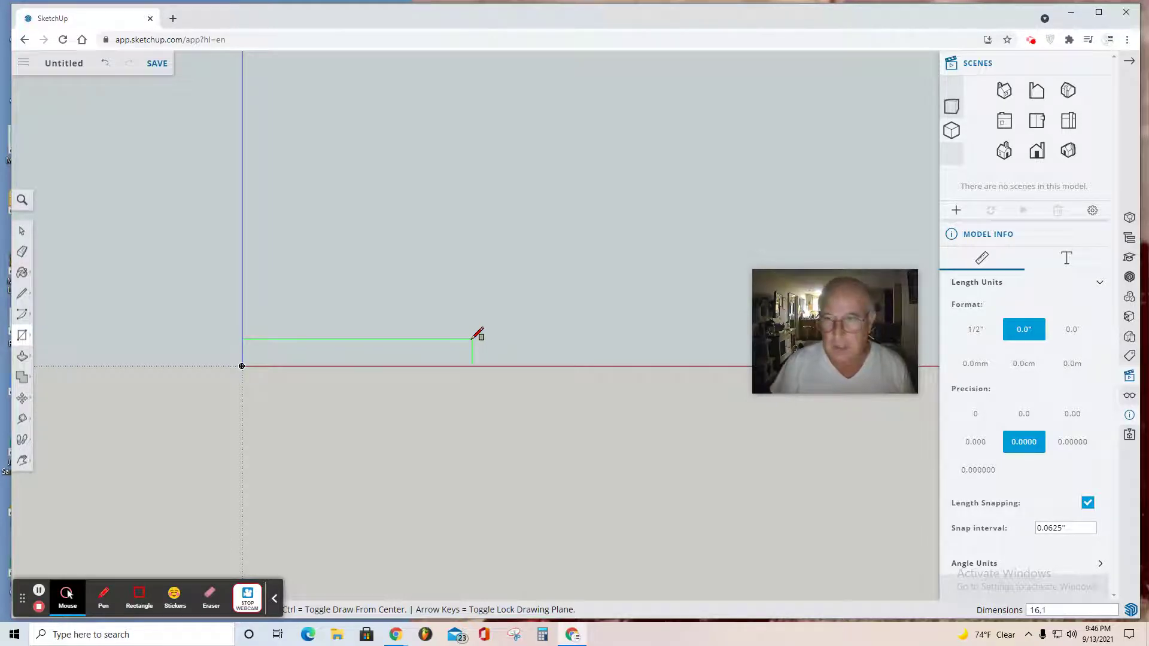
key("Return")
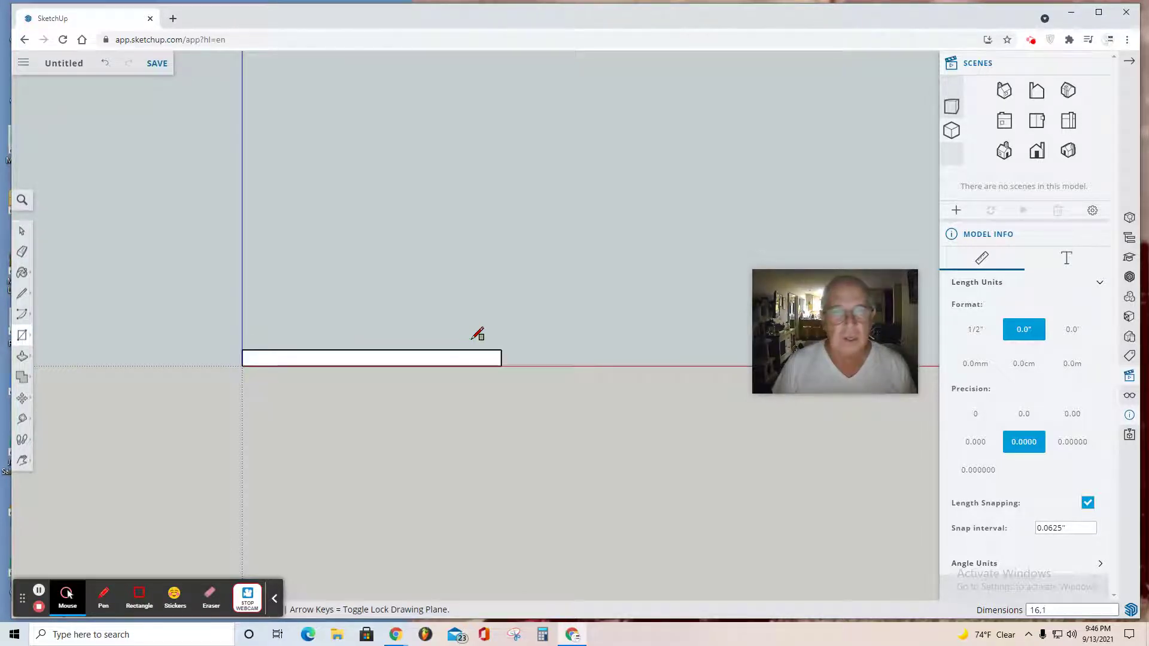
scroll(503, 367, "down", 1)
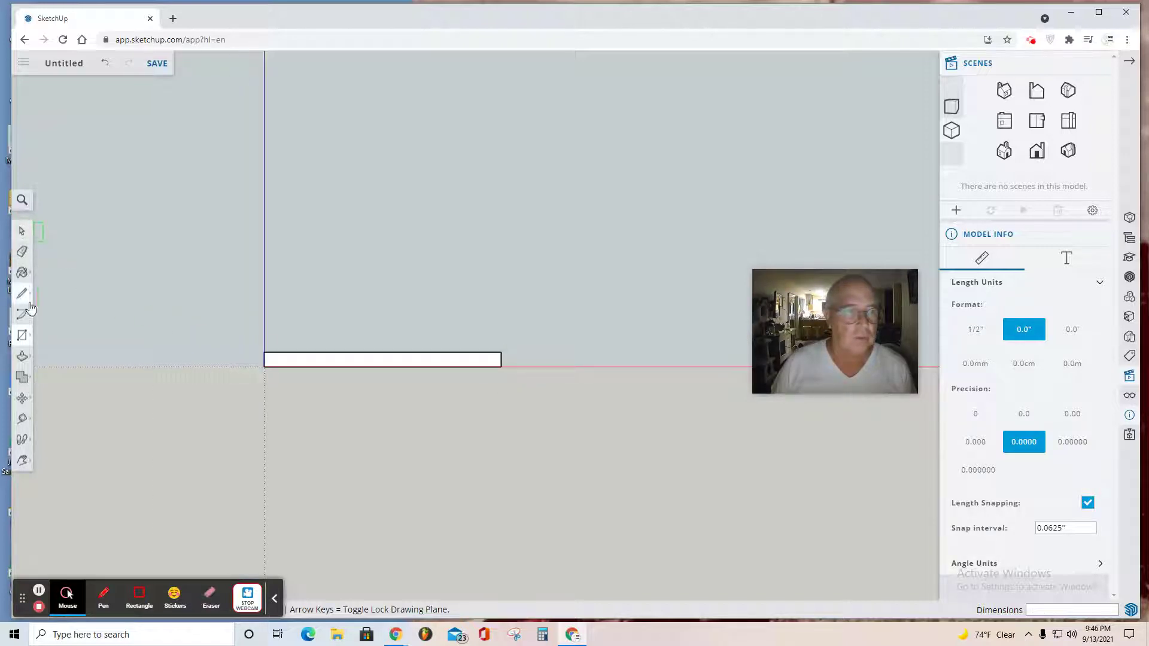
Orbit to a 3D view and push/pull the rectangle 16 inches into a block
left_click(22, 461)
left_click(52, 413)
left_click_drag(313, 454, 269, 521)
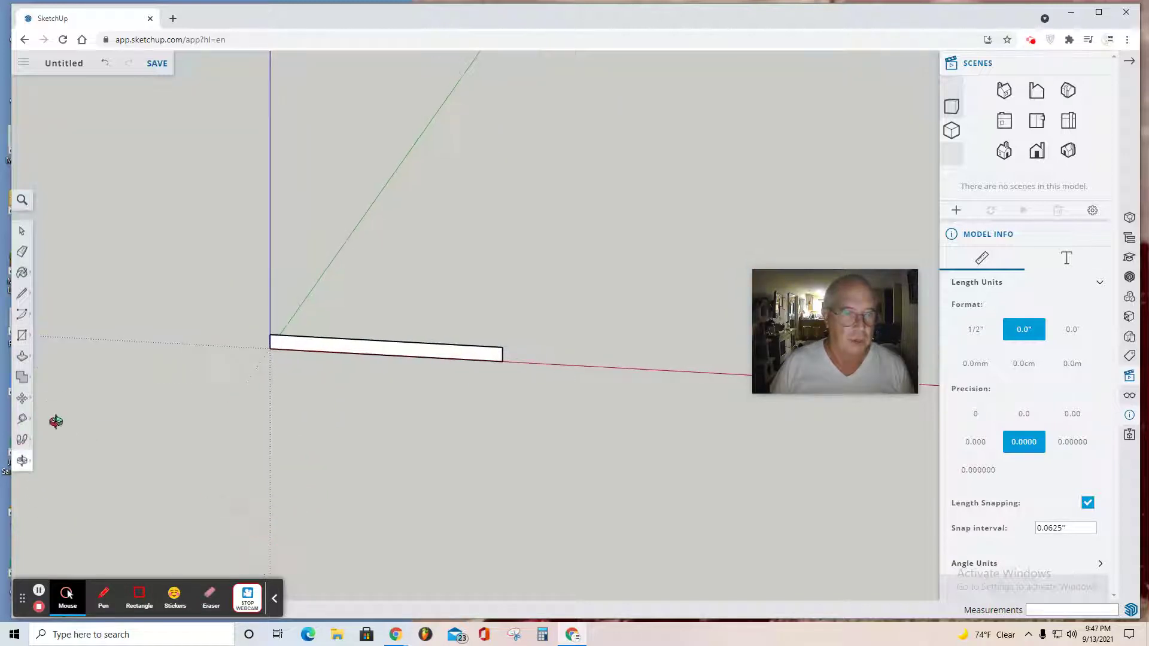
left_click(24, 359)
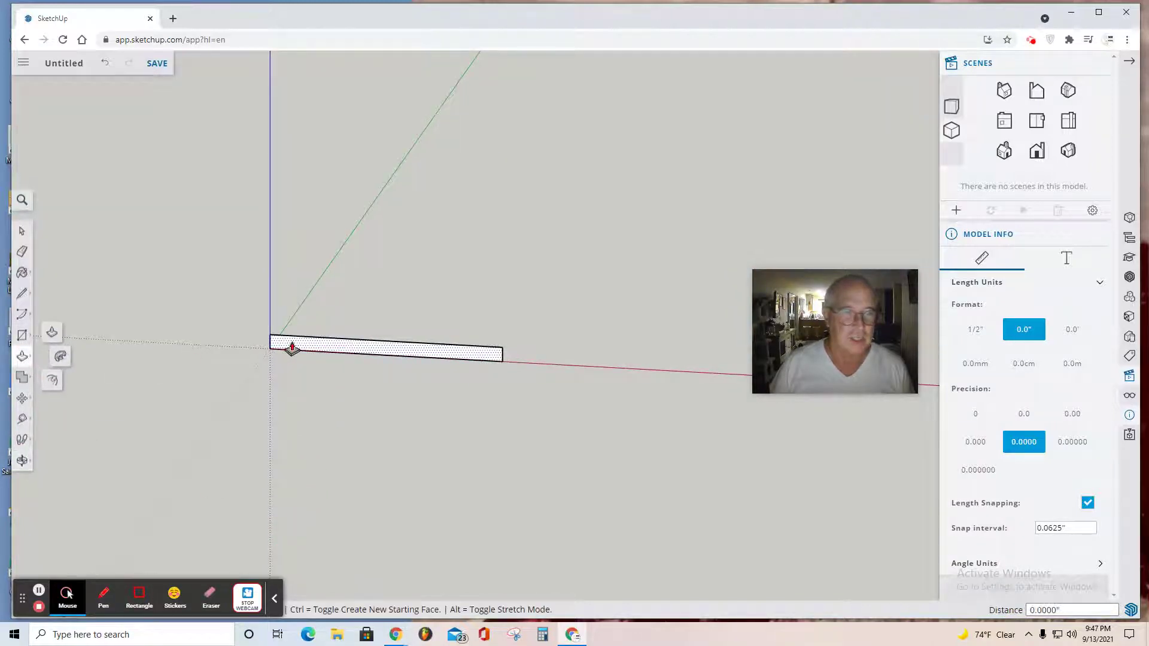
left_click(52, 332)
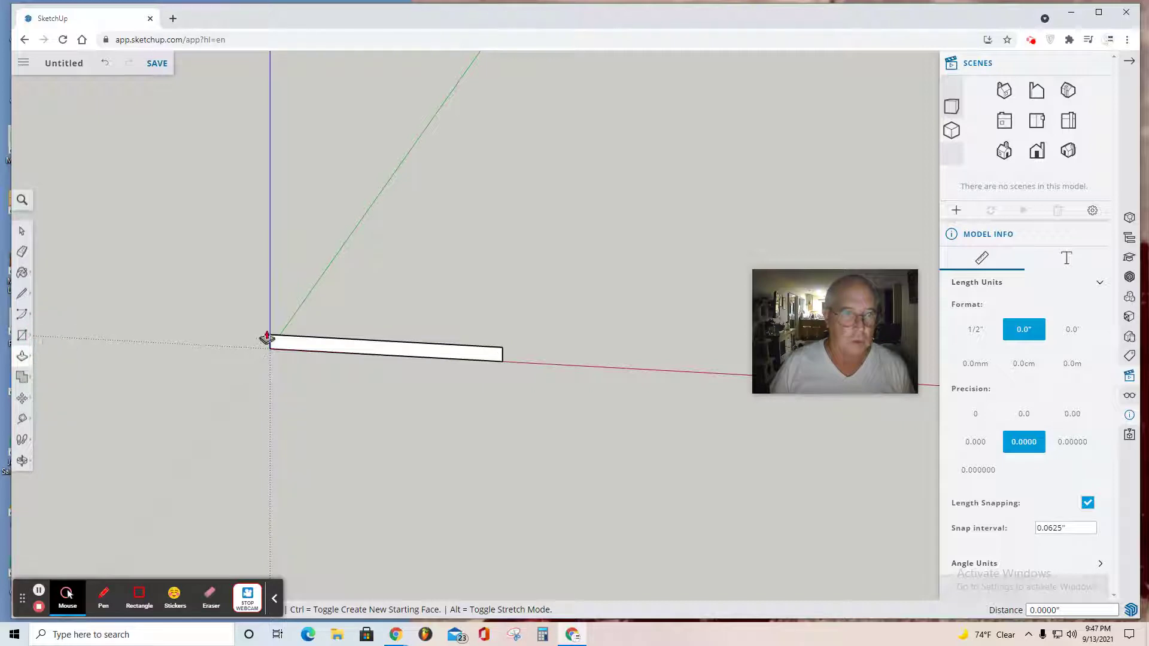
left_click_drag(282, 345, 320, 308)
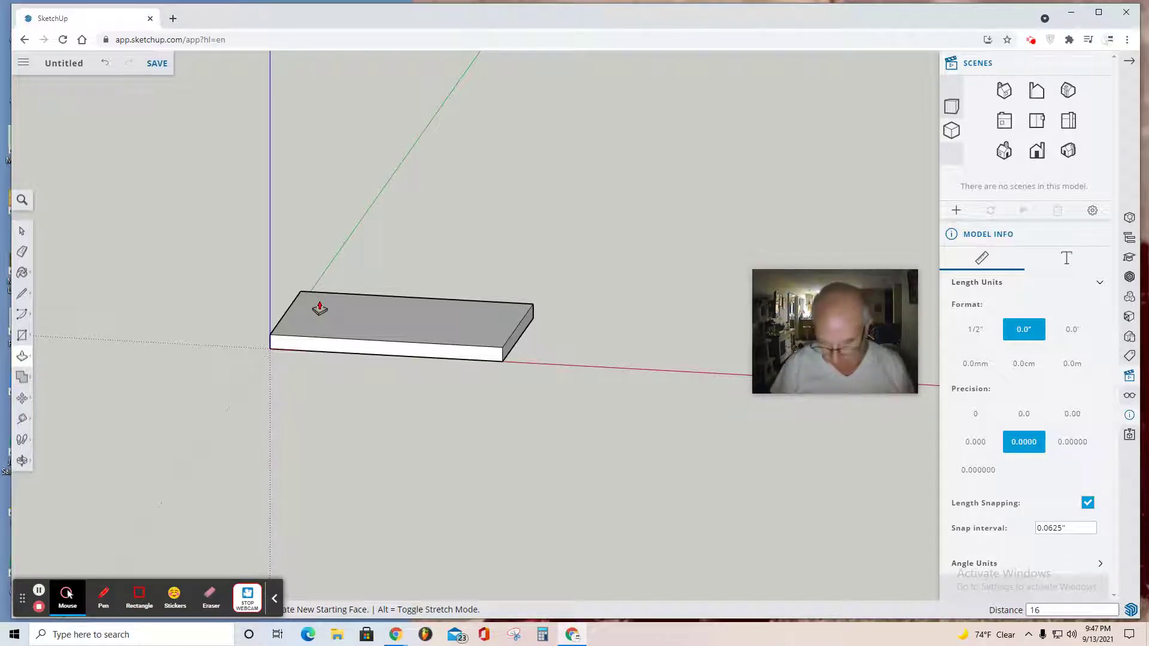
key("Return")
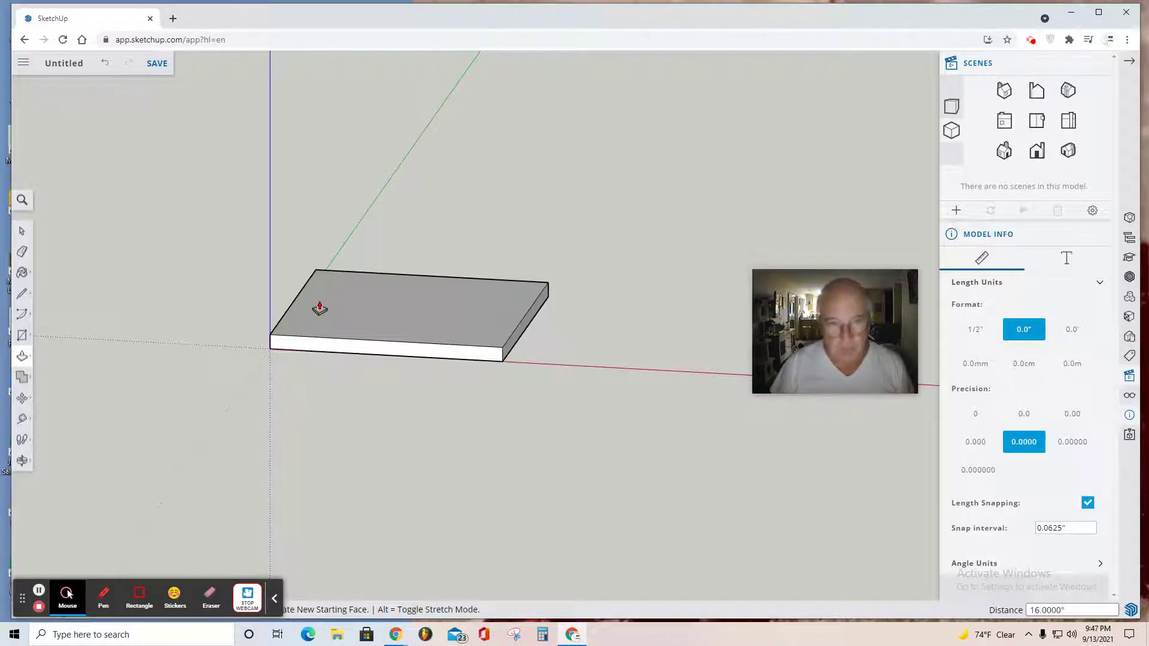
View the block from the top and pan it aside to make room
left_click(1037, 121)
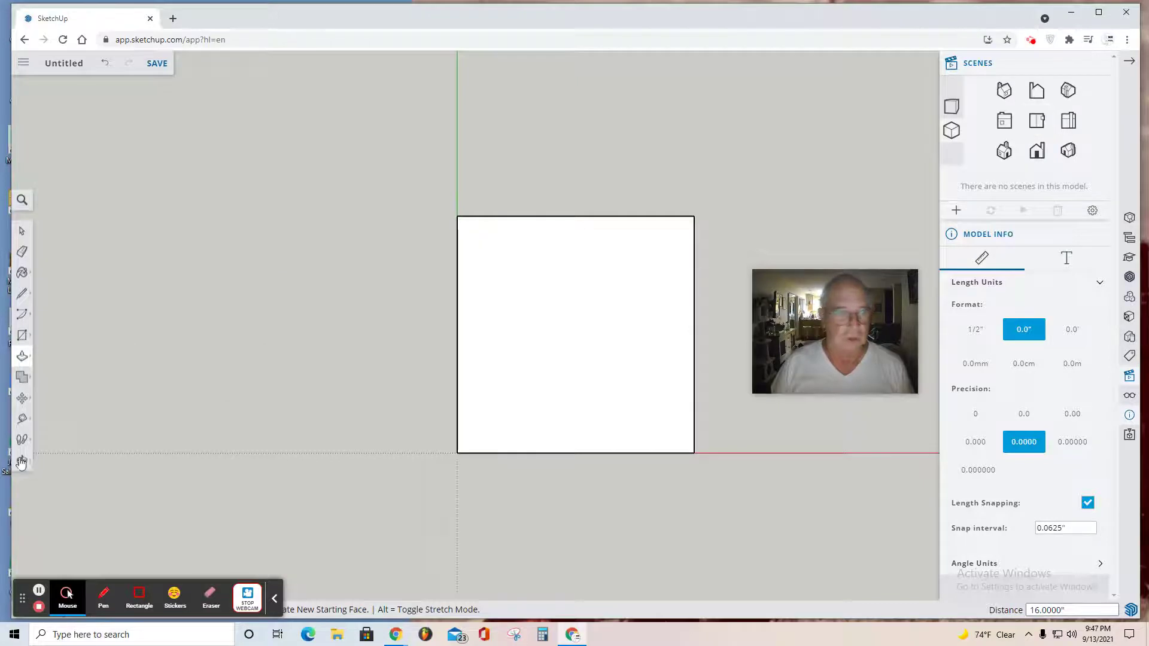
left_click(21, 462)
left_click(66, 457)
left_click_drag(236, 397, 64, 392)
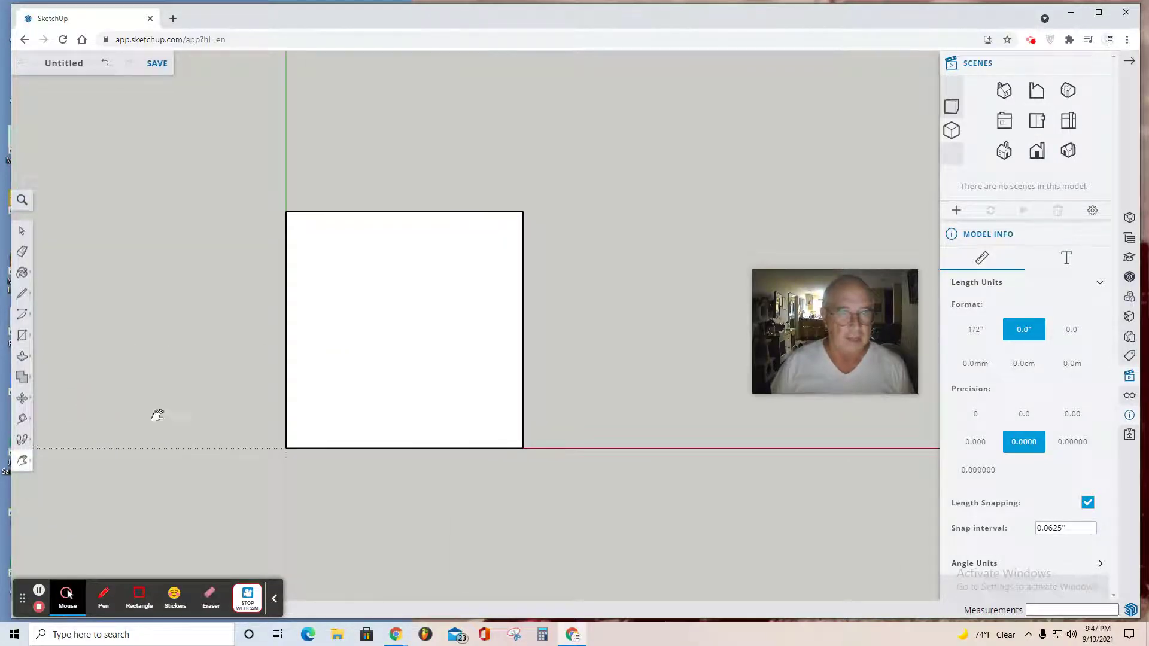
Import Capture.JPG from this device as an image
left_click(22, 64)
mouse_move(54, 197)
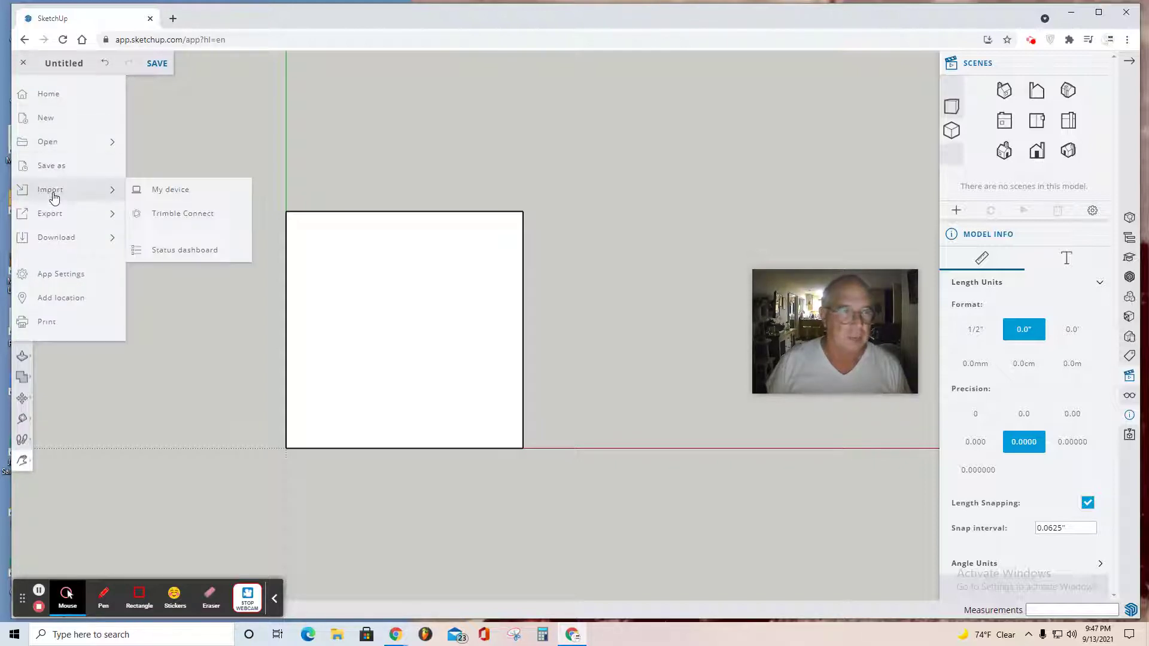
left_click(166, 196)
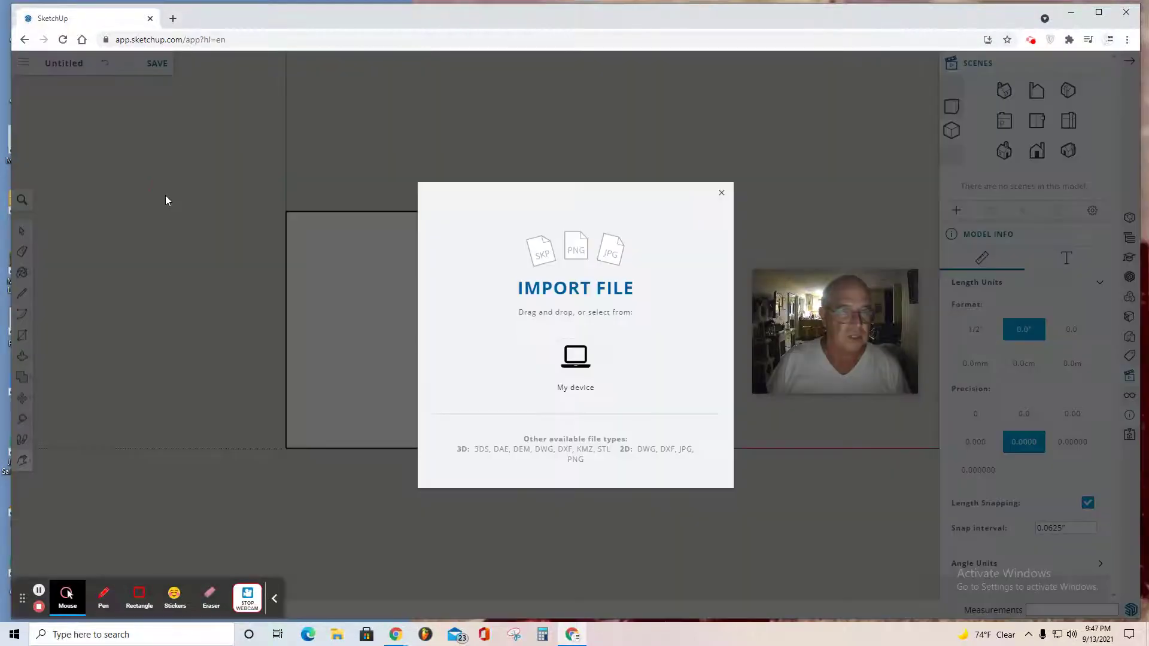
left_click(579, 366)
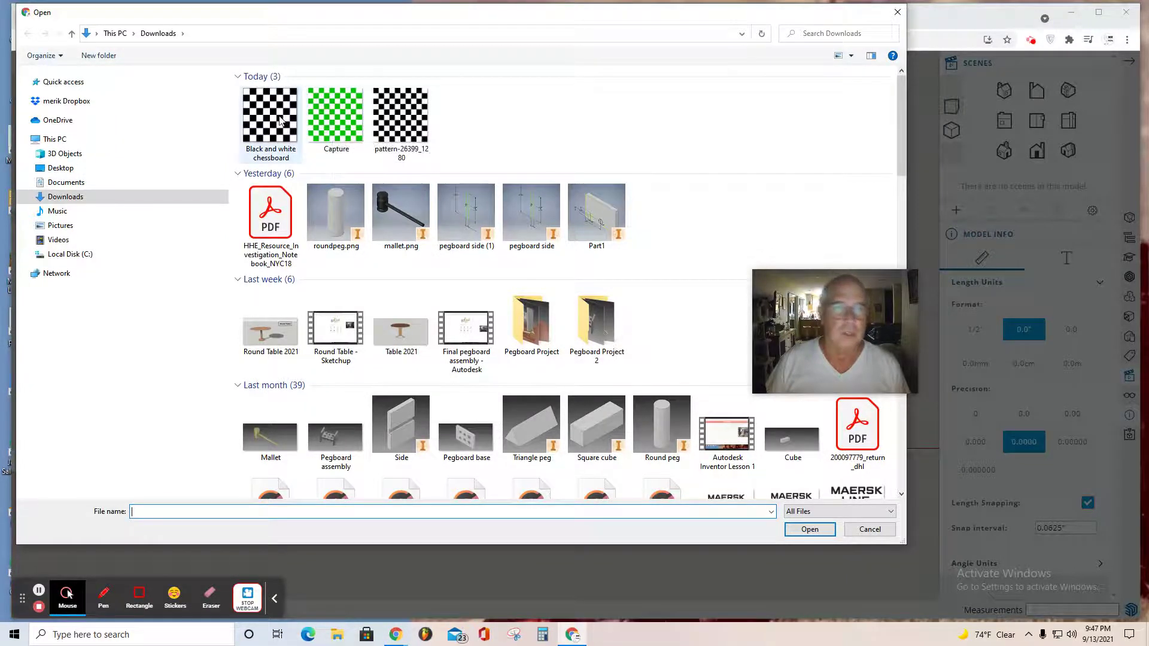
left_click(335, 116)
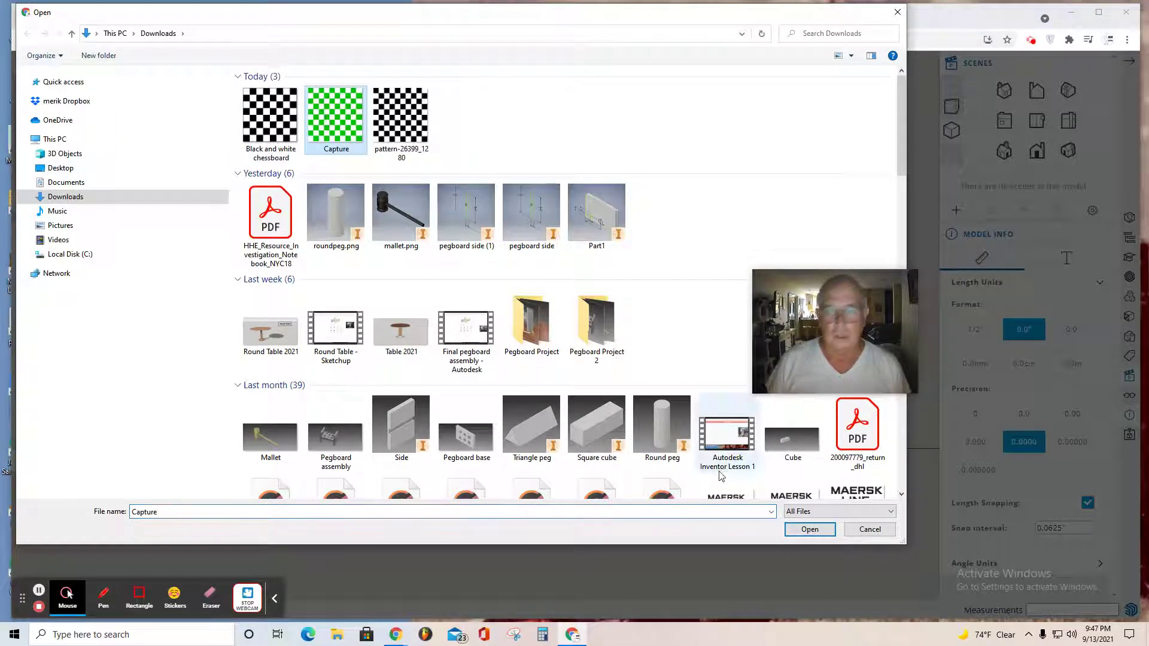
left_click(810, 530)
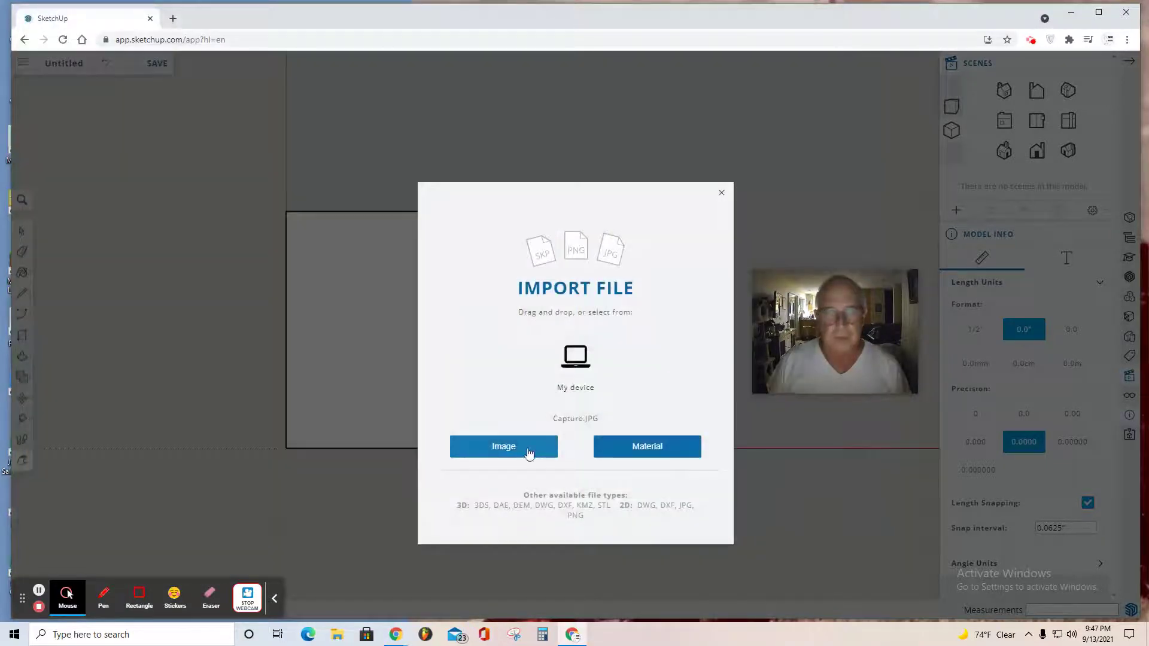
left_click(501, 449)
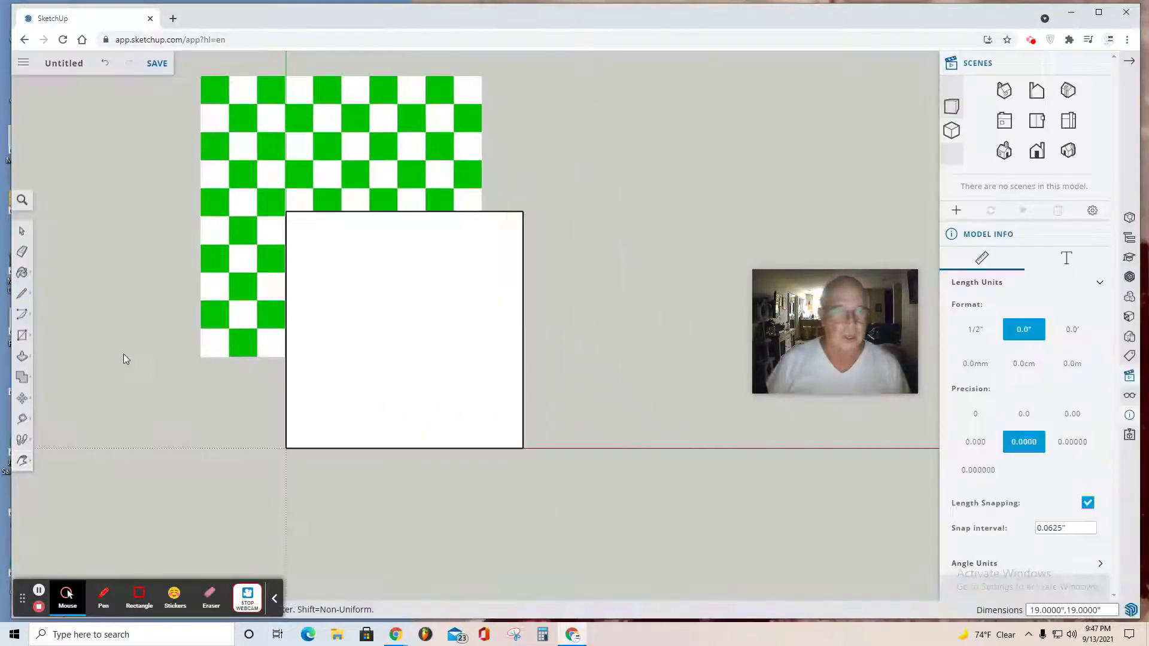
Place the checkerboard image left of the block at 16 inches wide
left_click(44, 416)
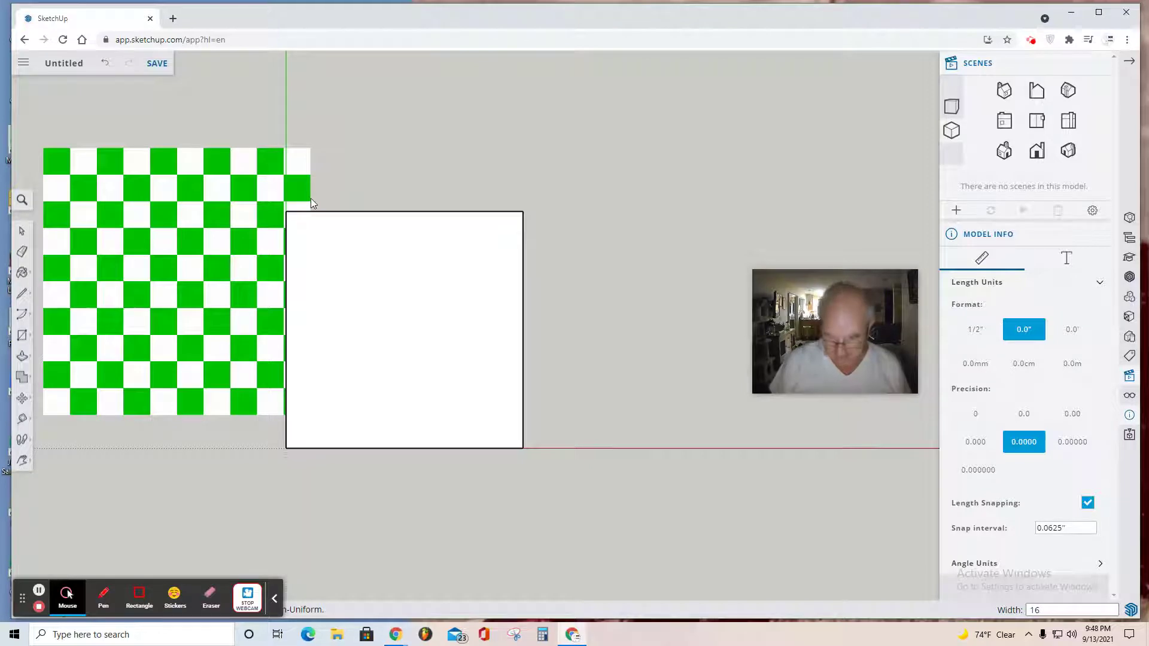
key("Return")
key("h")
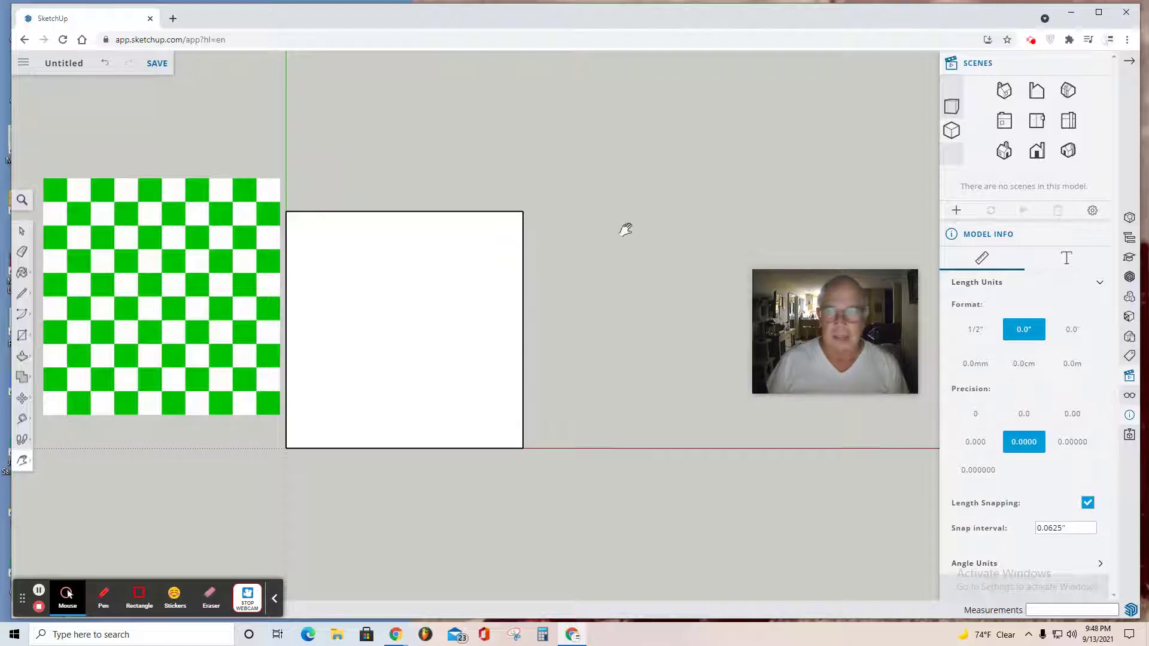
In Front view, box-select the edge-on checkerboard image and zoom in on it
left_click(1038, 155)
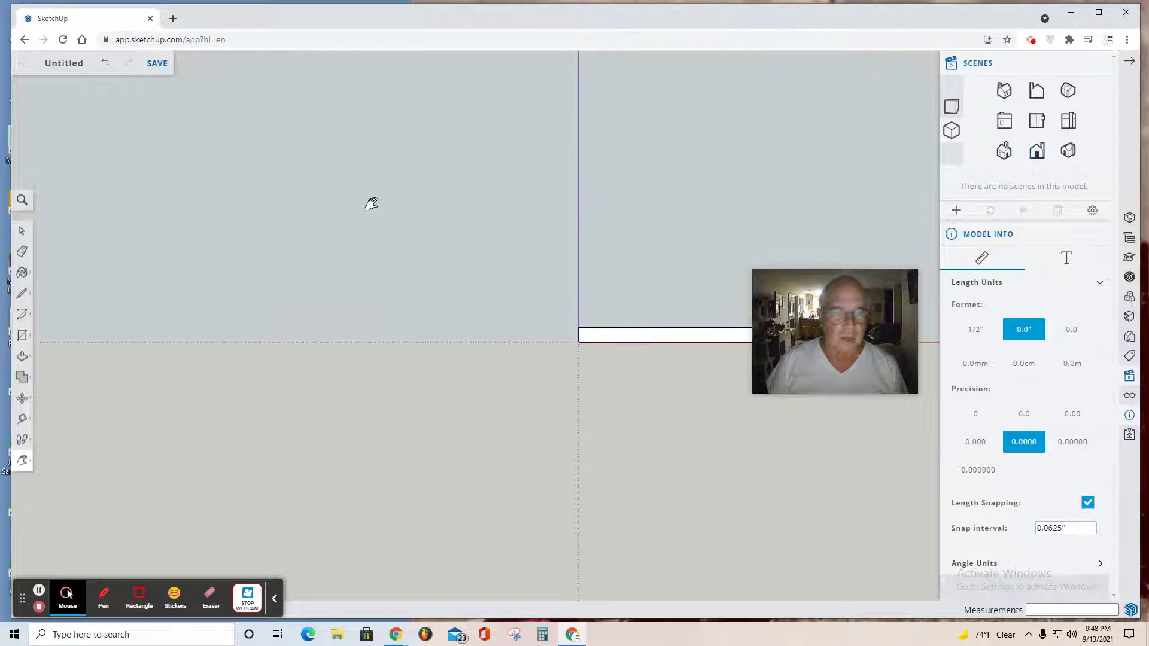
left_click(22, 231)
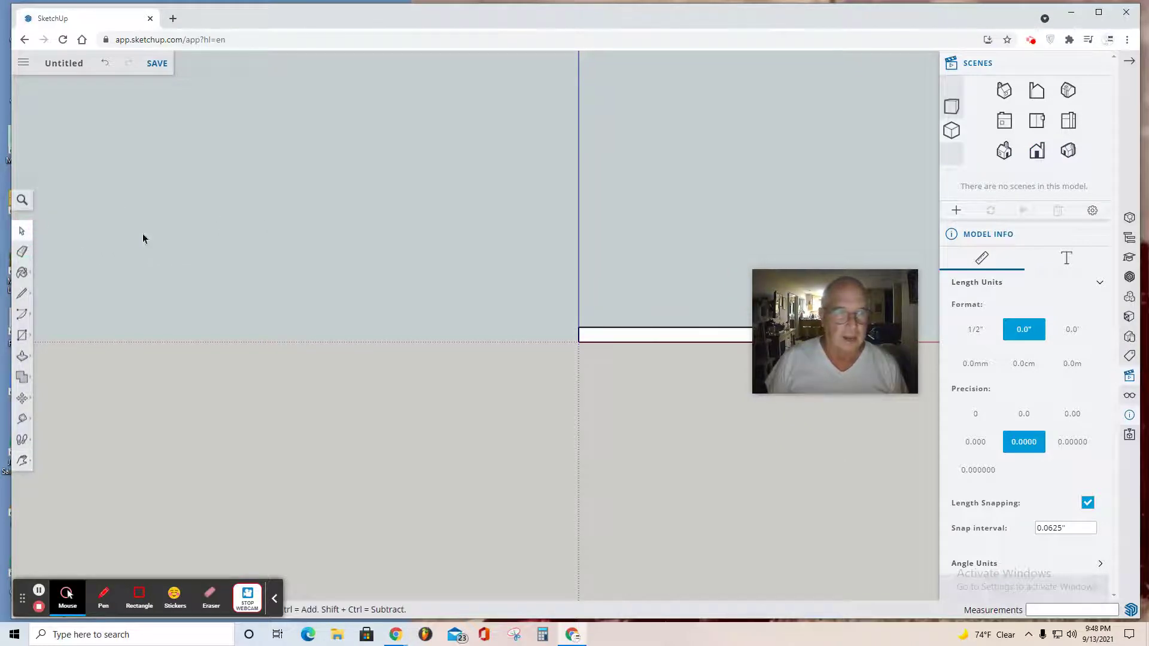
left_click_drag(173, 226, 576, 406)
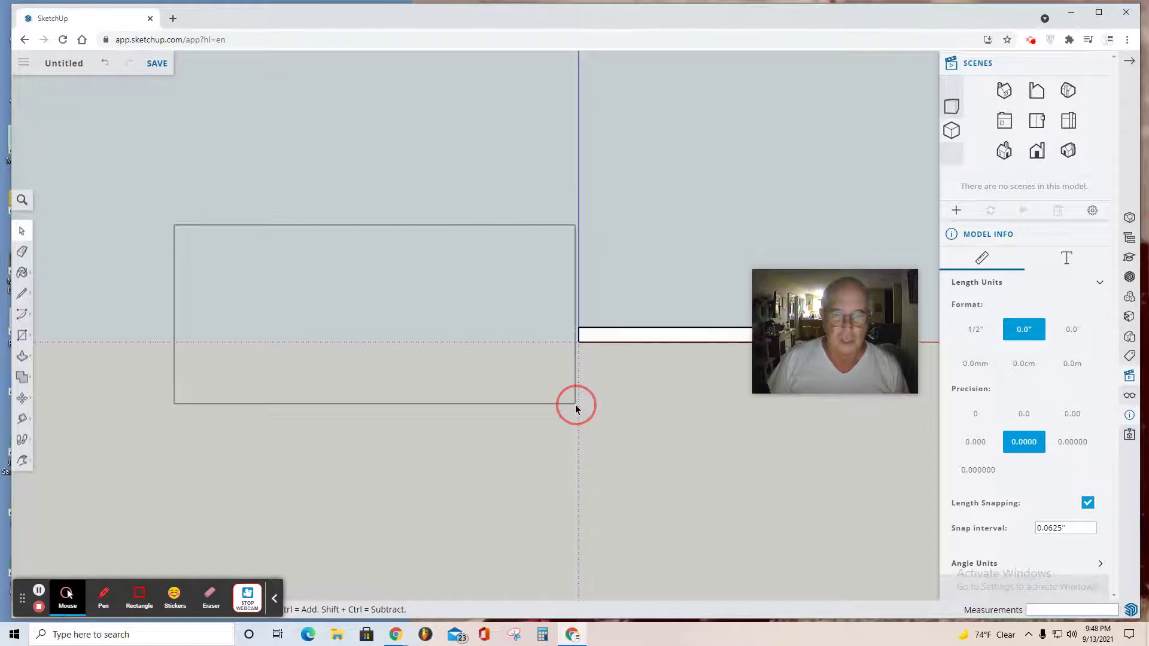
left_click_drag(576, 405, 576, 404)
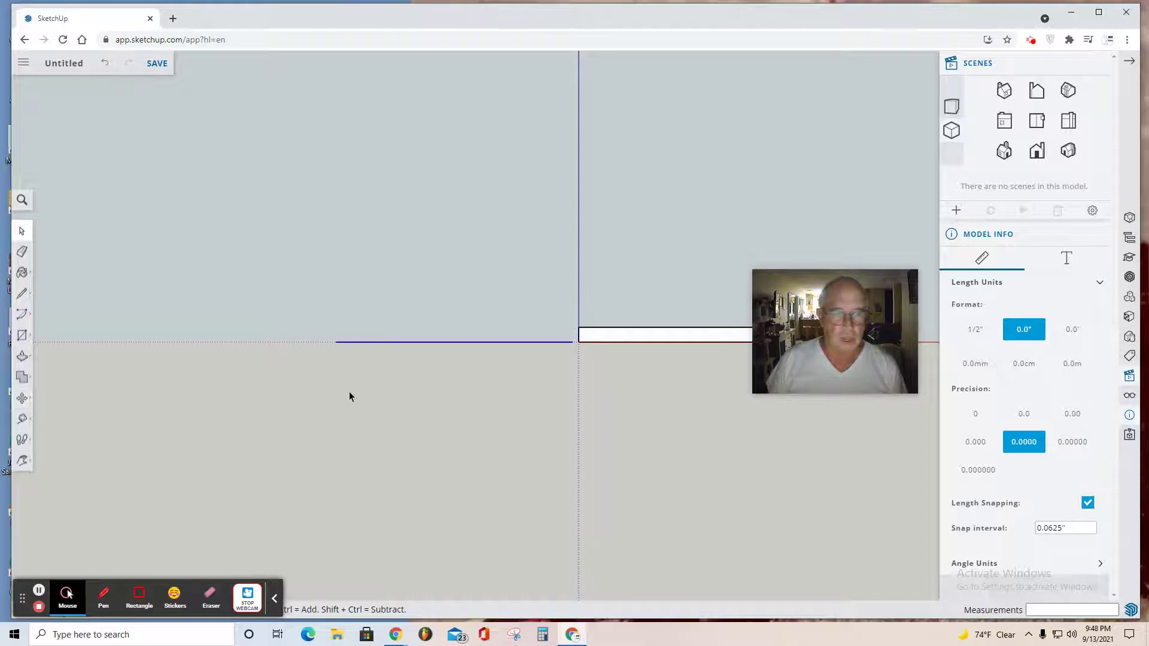
scroll(513, 345, "up", 1)
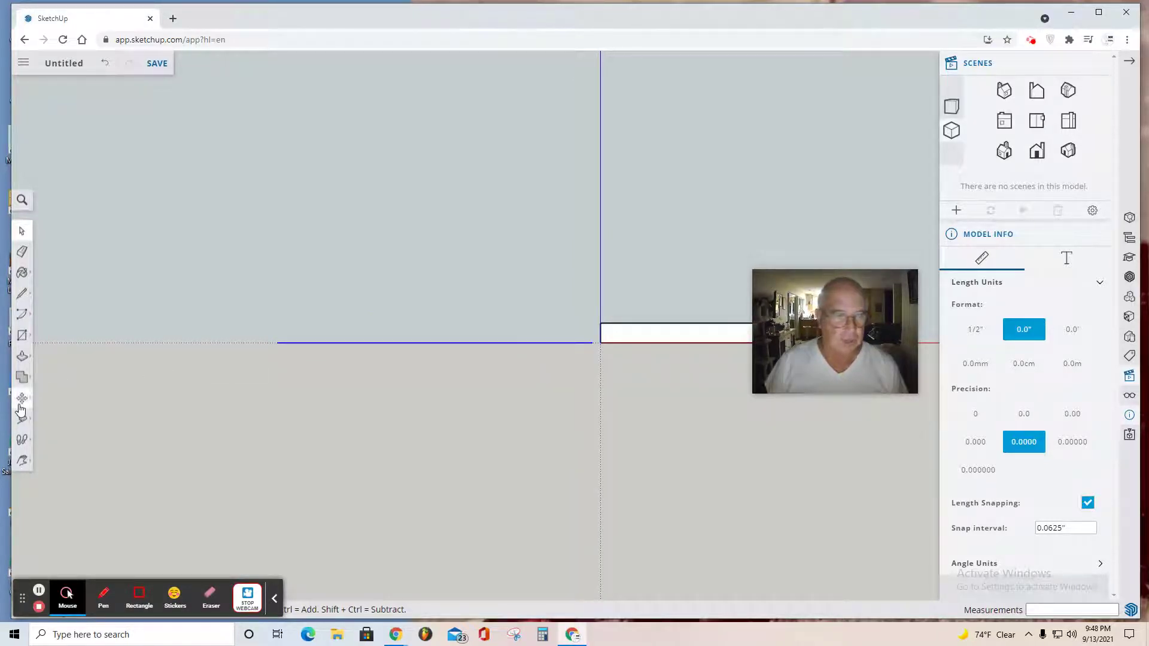
Move the checkerboard image above the block and line it up from the top view
left_click(22, 399)
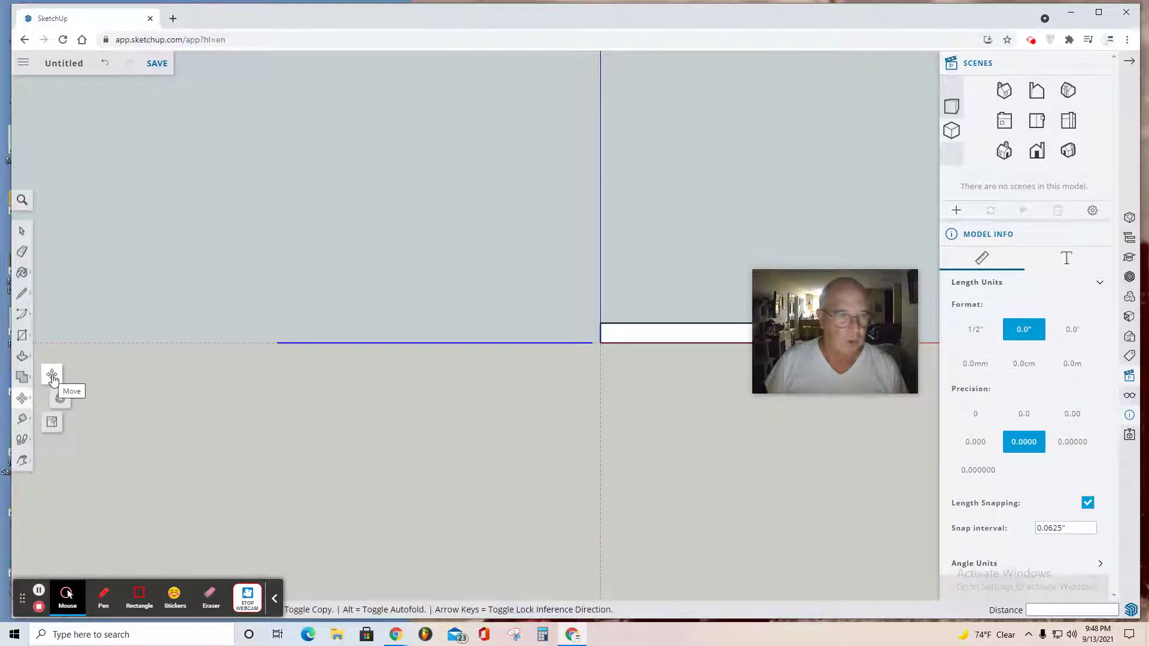
left_click(52, 376)
left_click(328, 343)
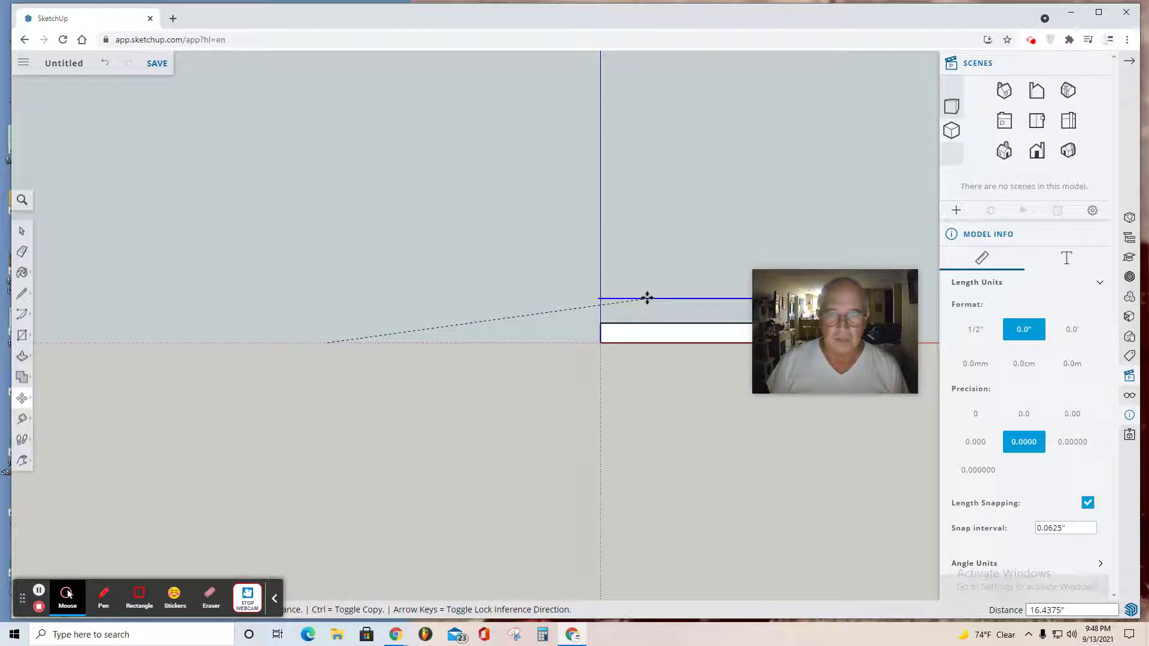
left_click(649, 298)
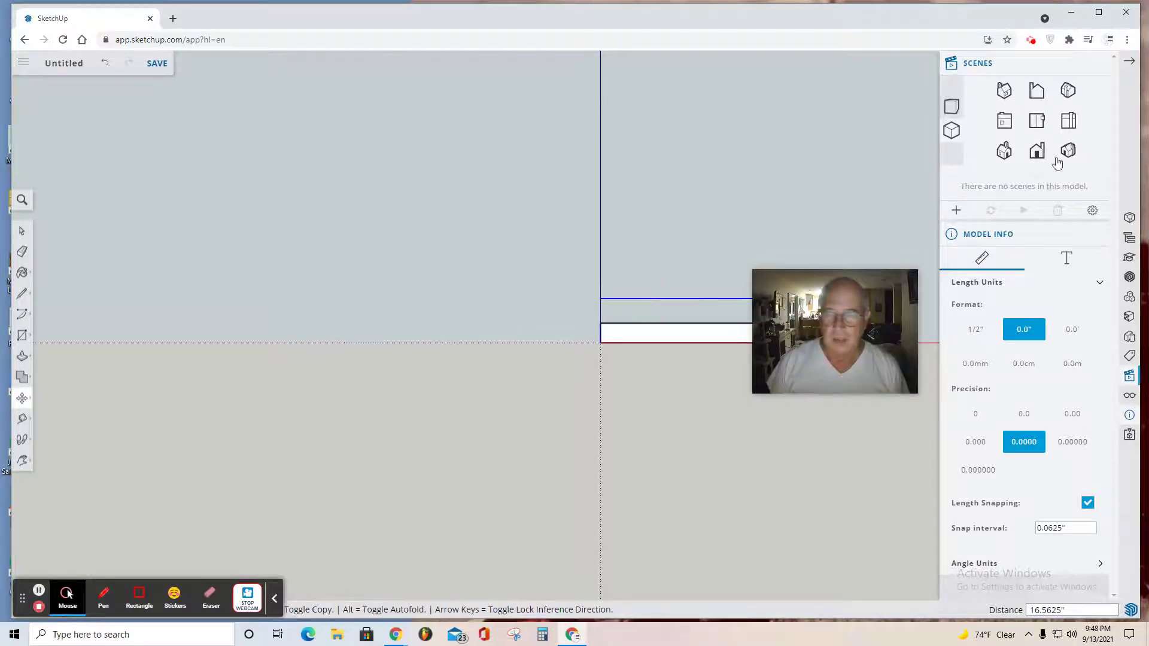
left_click(1037, 120)
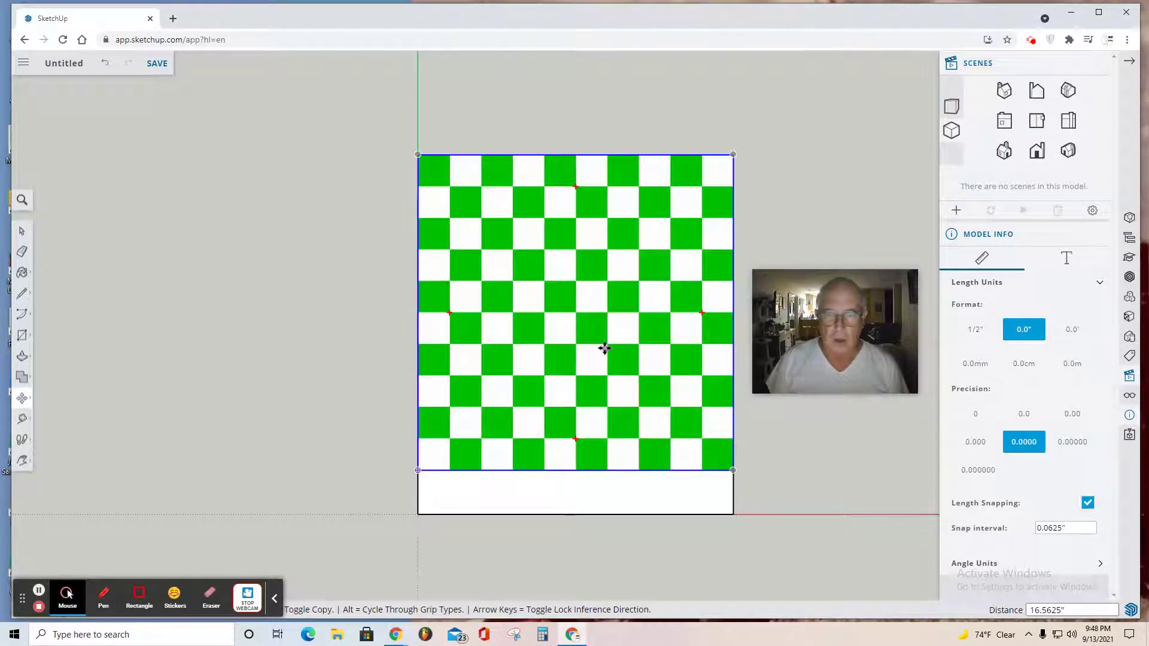
left_click_drag(604, 352, 601, 392)
Orbit to check, then snap the image's corner onto the block's corner from above
left_click(22, 461)
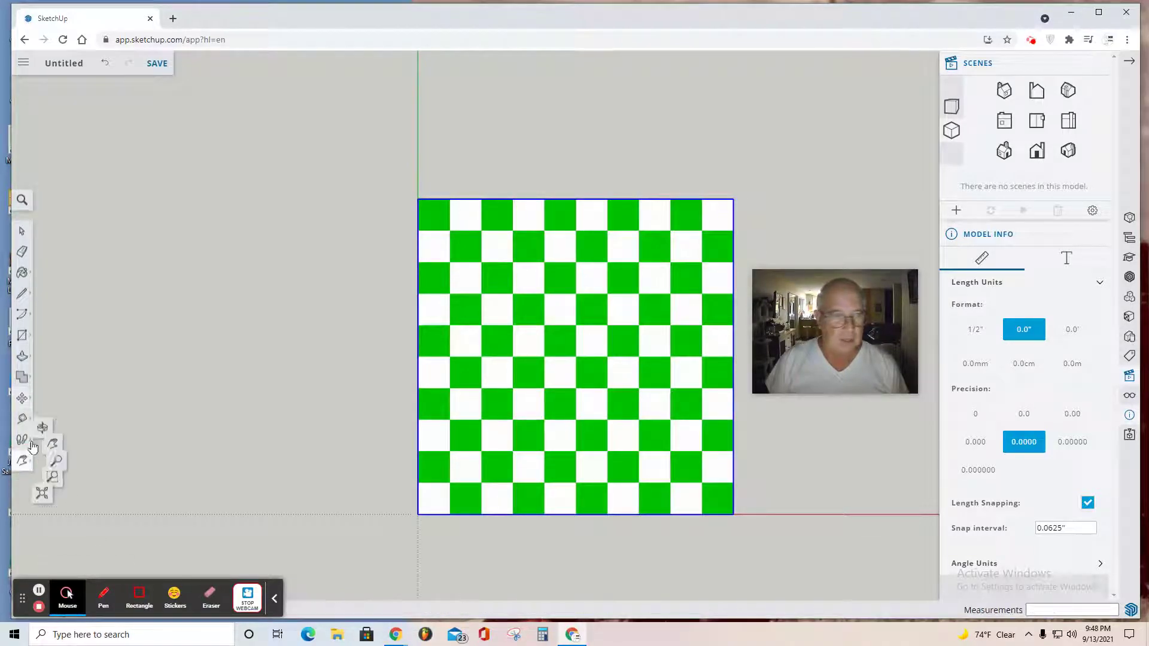
left_click(60, 437)
left_click_drag(218, 443, 167, 264)
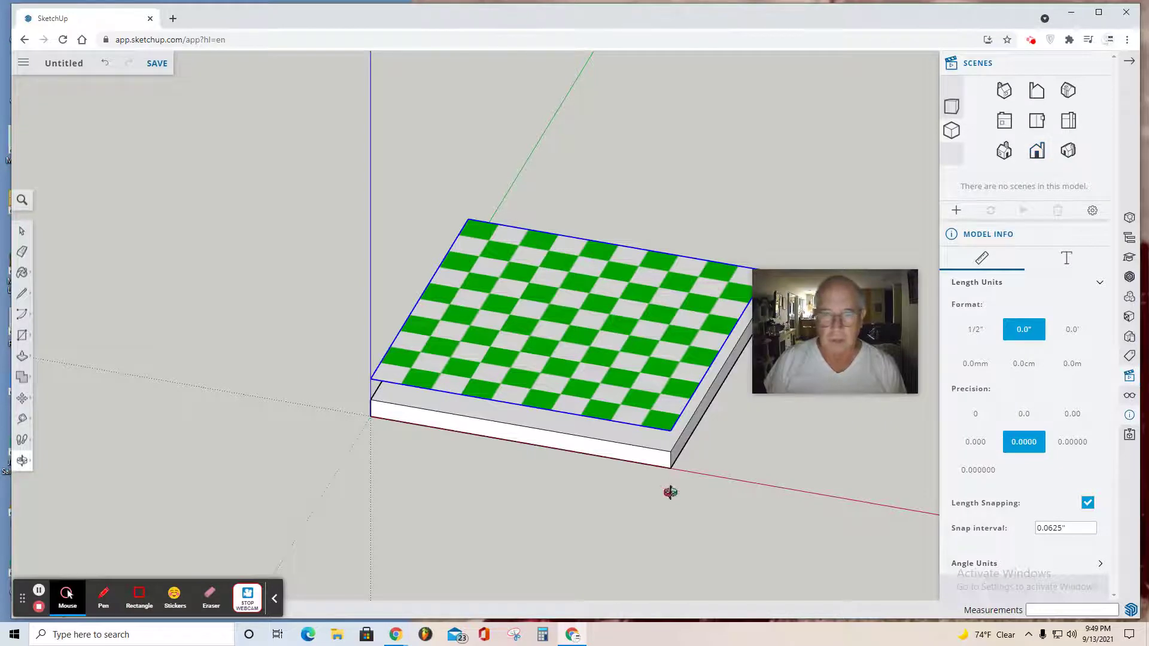
left_click(1038, 120)
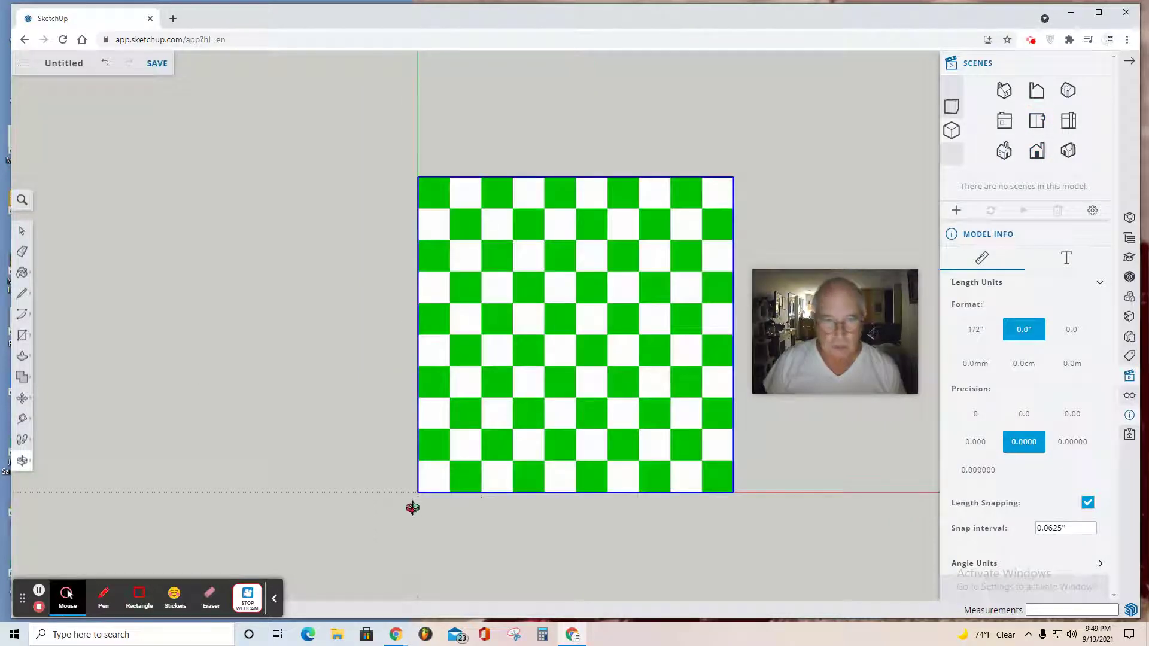
left_click(22, 398)
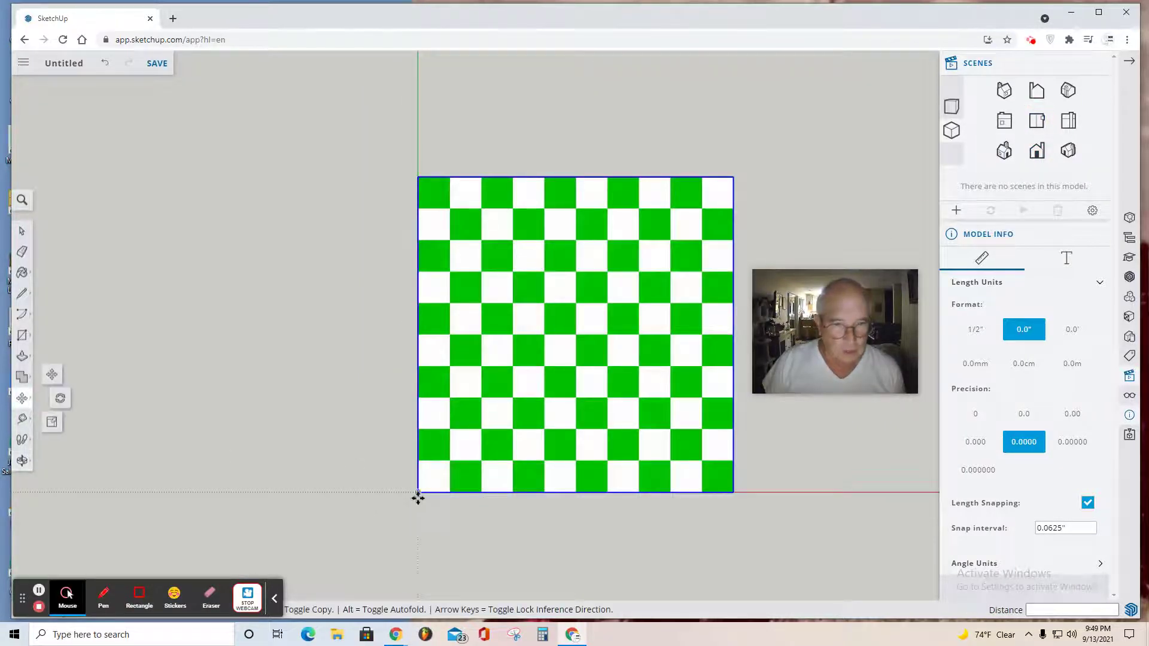
mouse_move(418, 494)
left_mouse_down()
mouse_move(434, 480)
mouse_move(418, 492)
left_mouse_up()
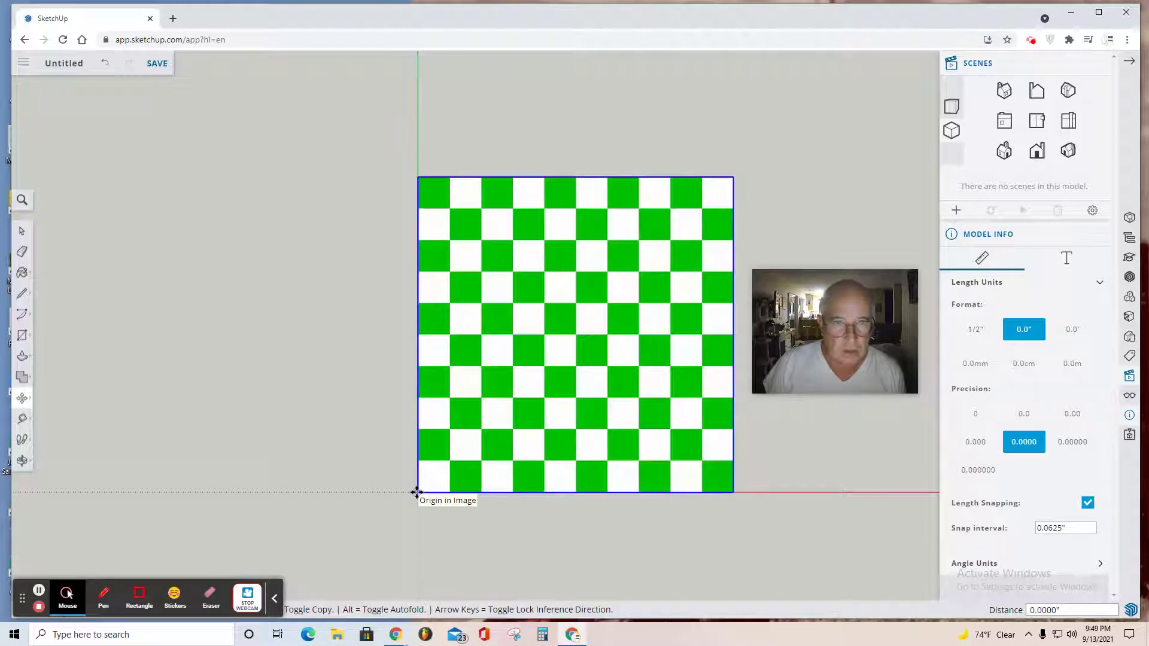
left_click(22, 461)
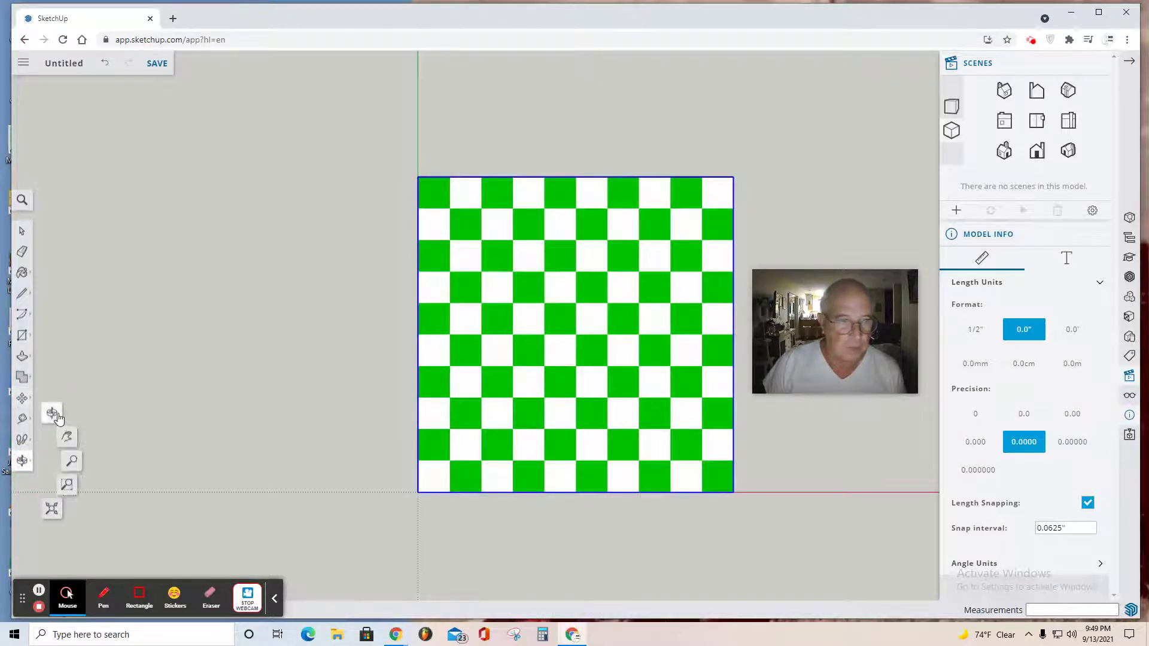
Tilt the view and explode the checkerboard image into plain geometry
left_click(44, 439)
left_click_drag(228, 406, 174, 343)
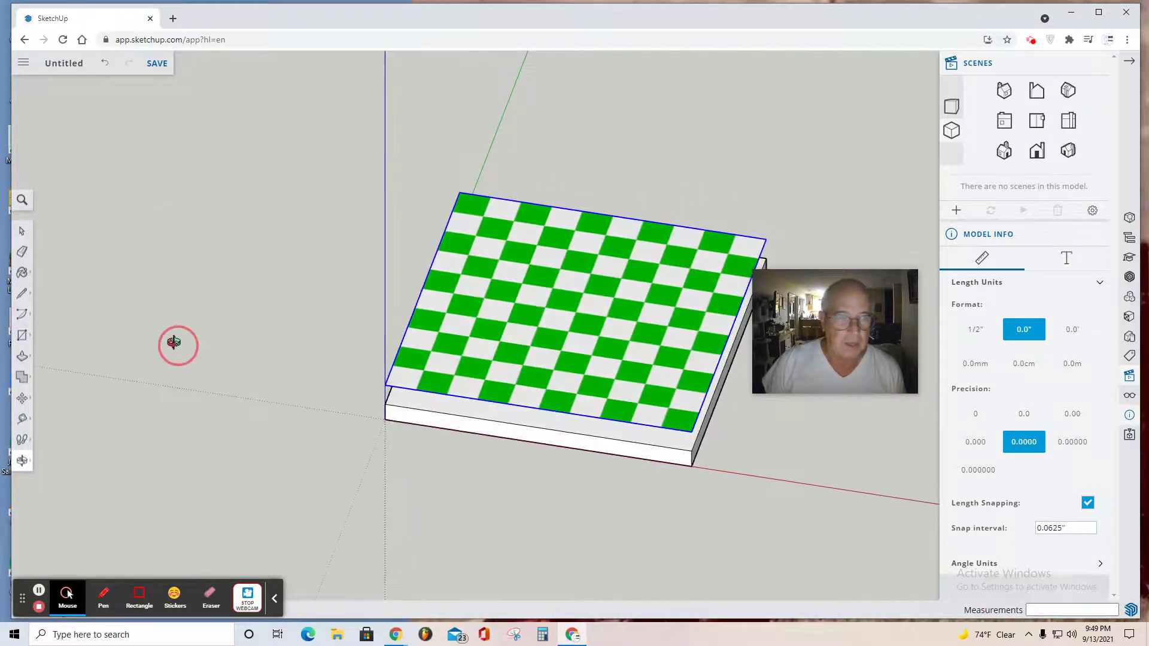
right_click(528, 329)
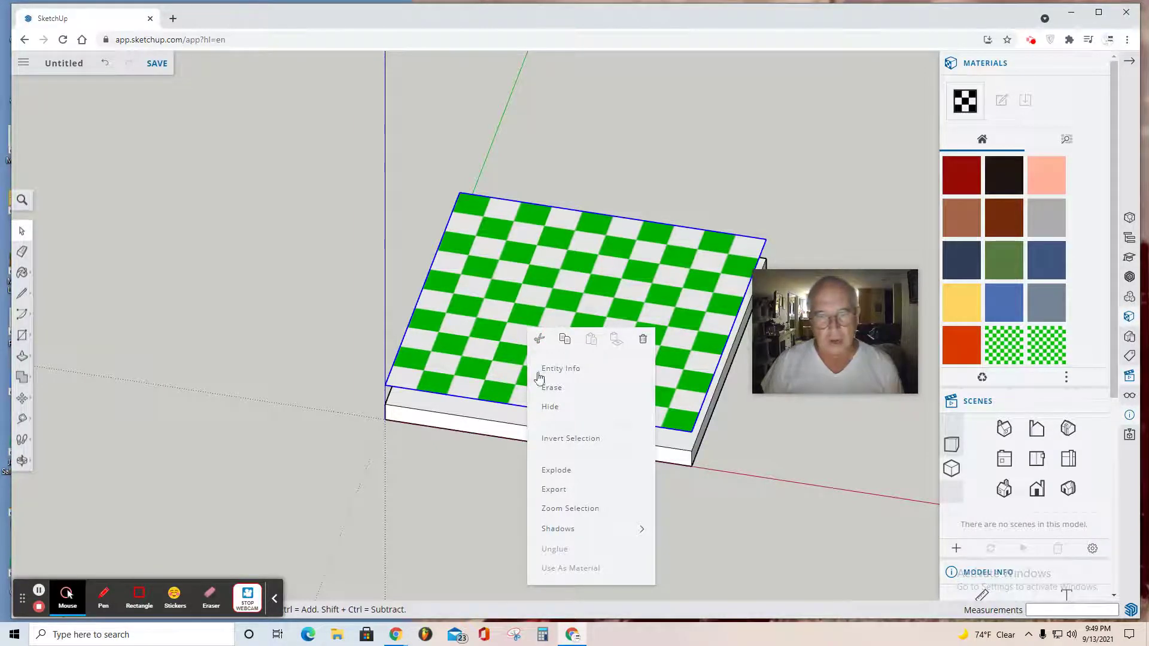
left_click(552, 471)
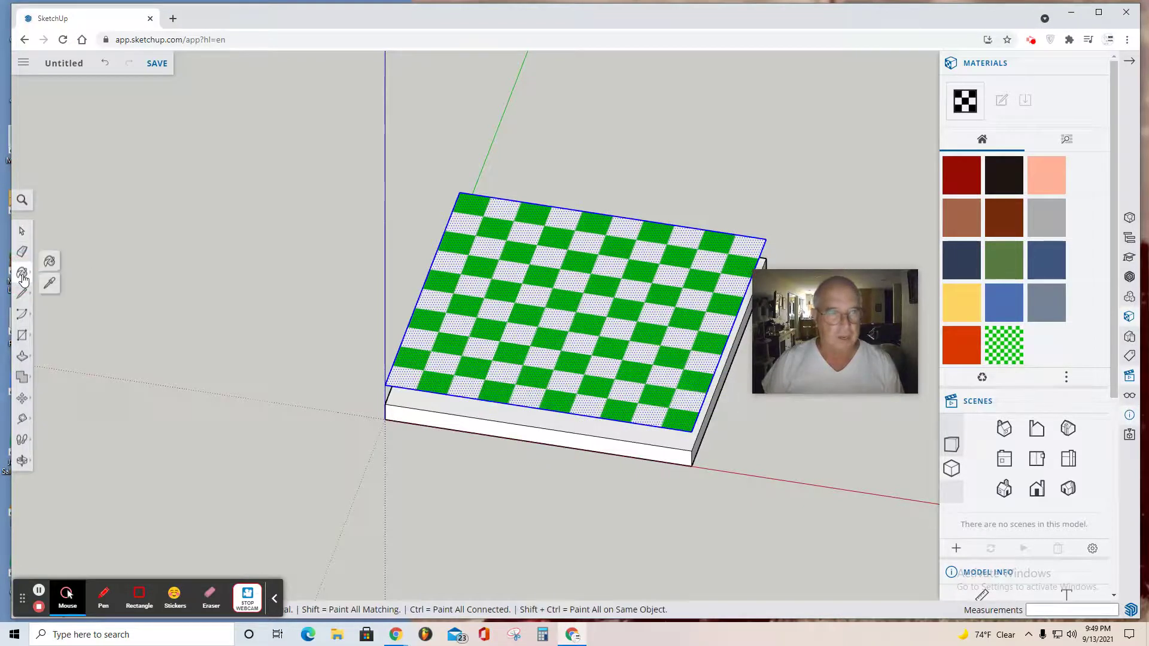
Sample the Capture.JPG checker material and paint the block's front side with it
left_click(51, 280)
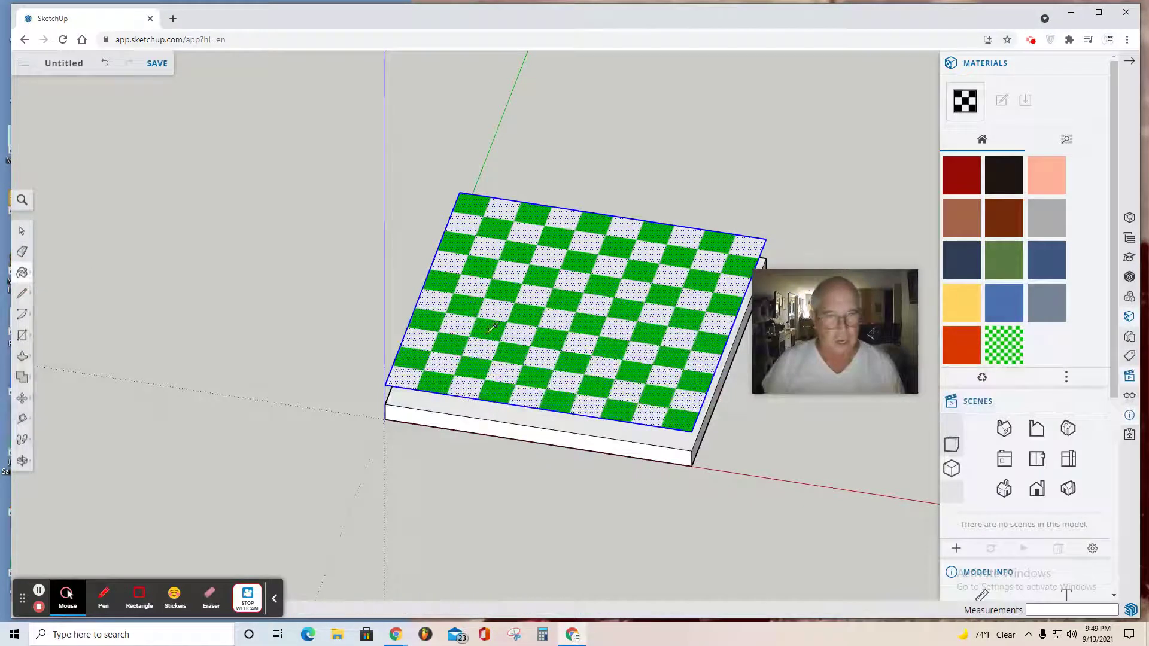
left_click(523, 329)
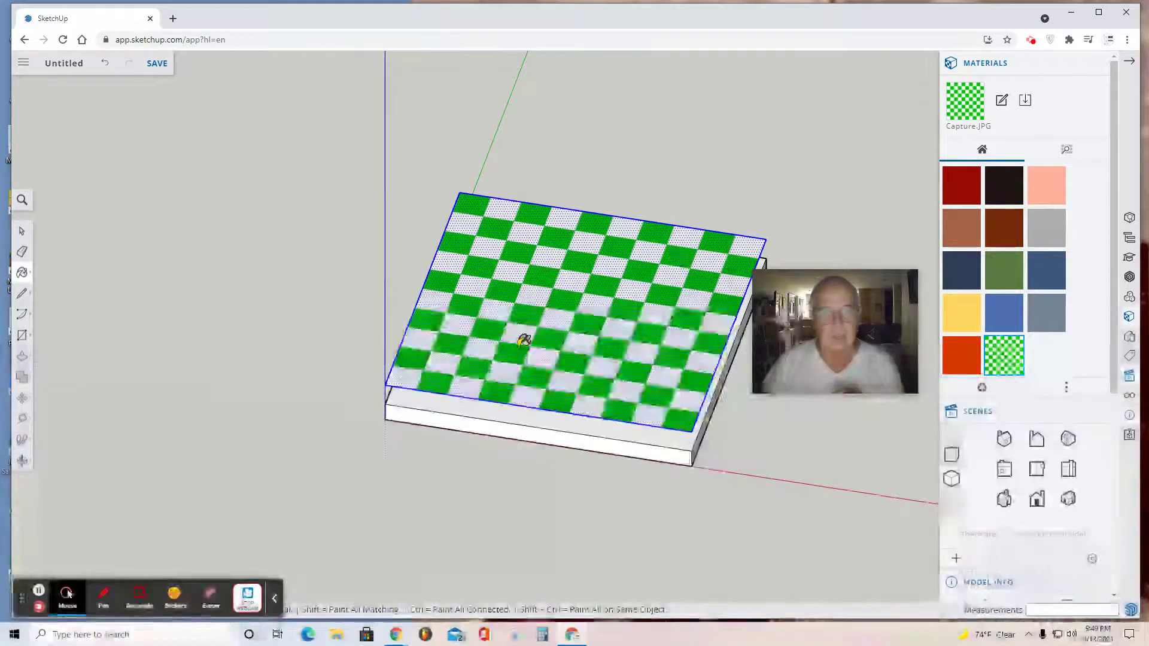
left_click(499, 408)
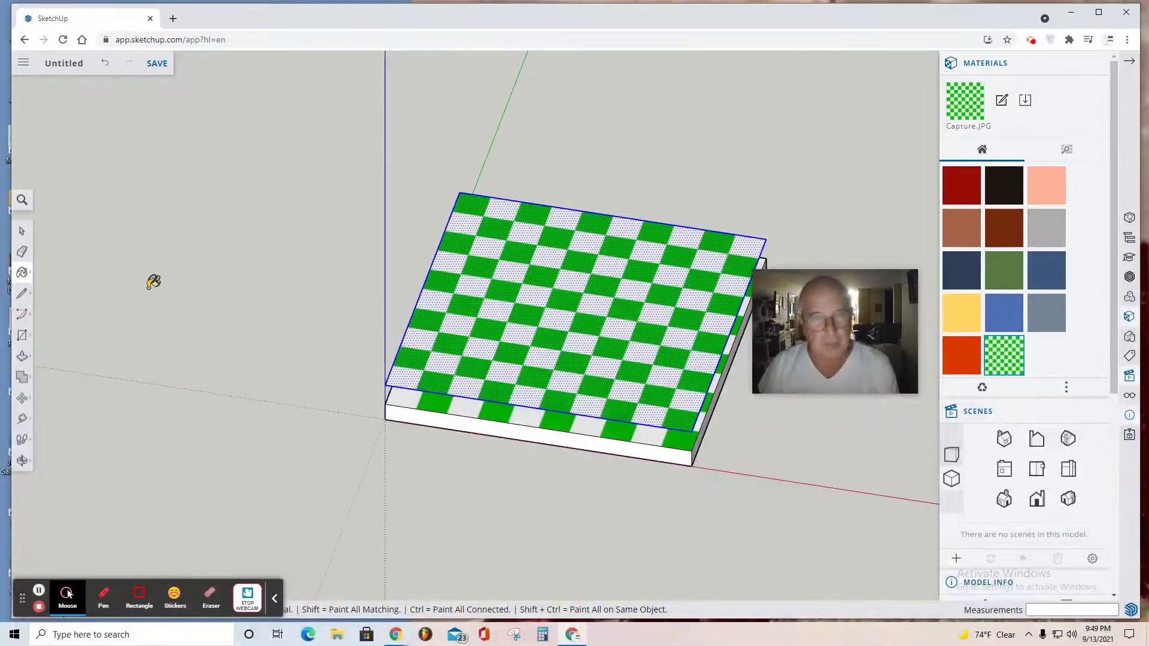
Undo the front-side paint and orbit lower to view the checkered top
key("ctrl+z")
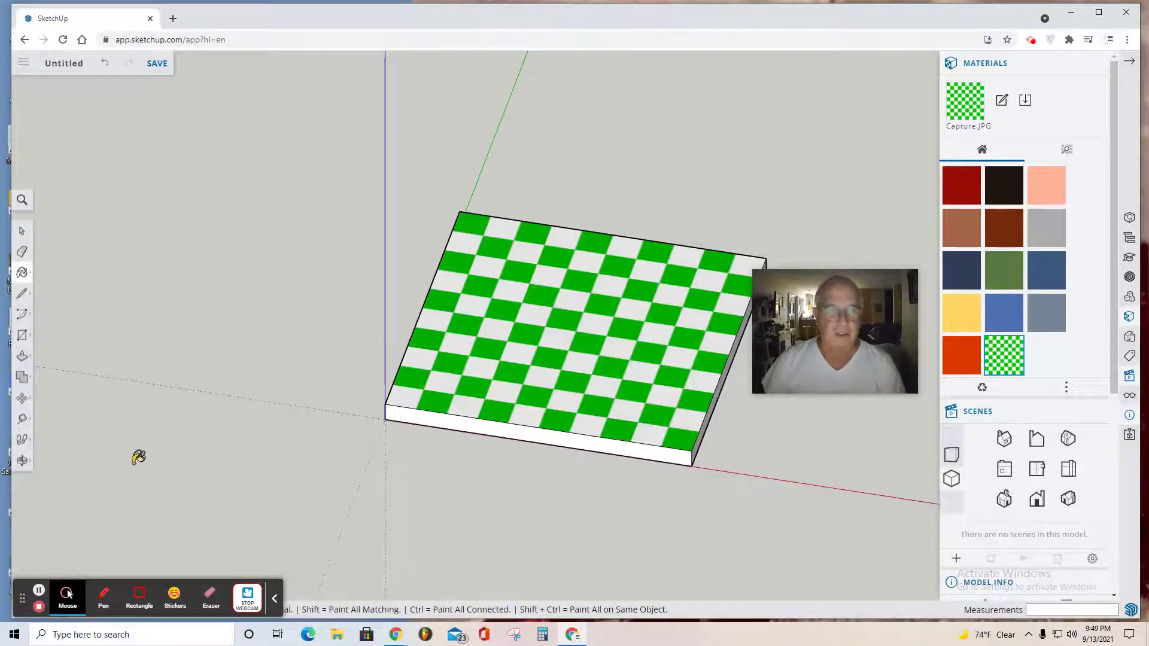
left_click(22, 461)
left_click(51, 410)
left_click_drag(179, 411, 179, 300)
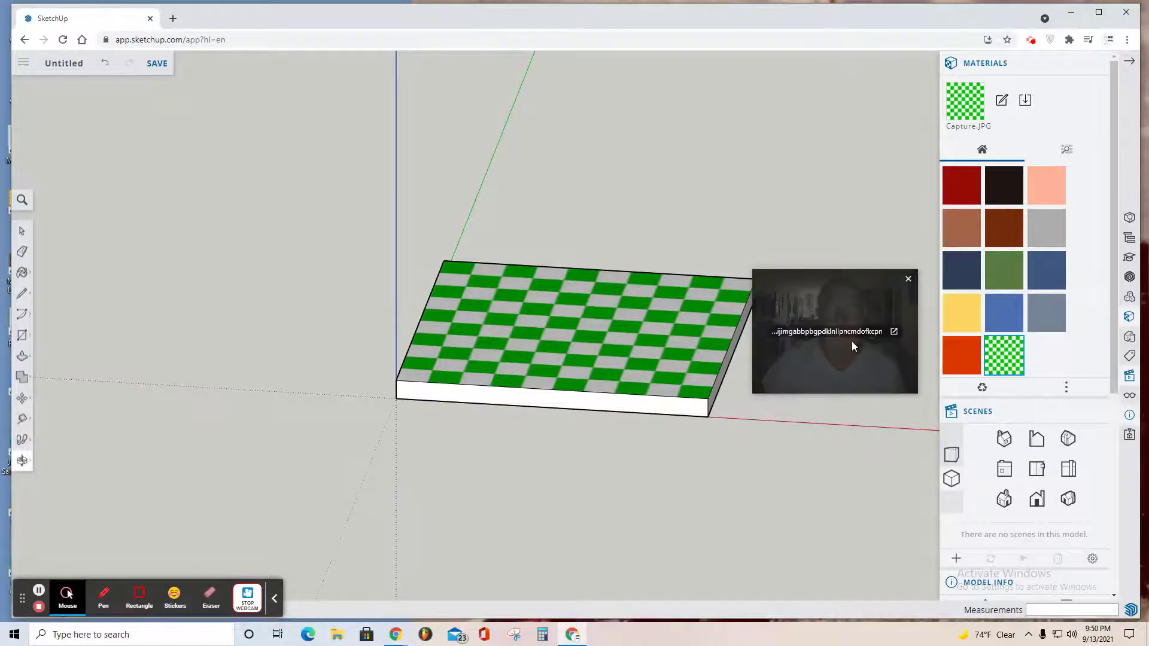
left_click_drag(833, 280, 835, 110)
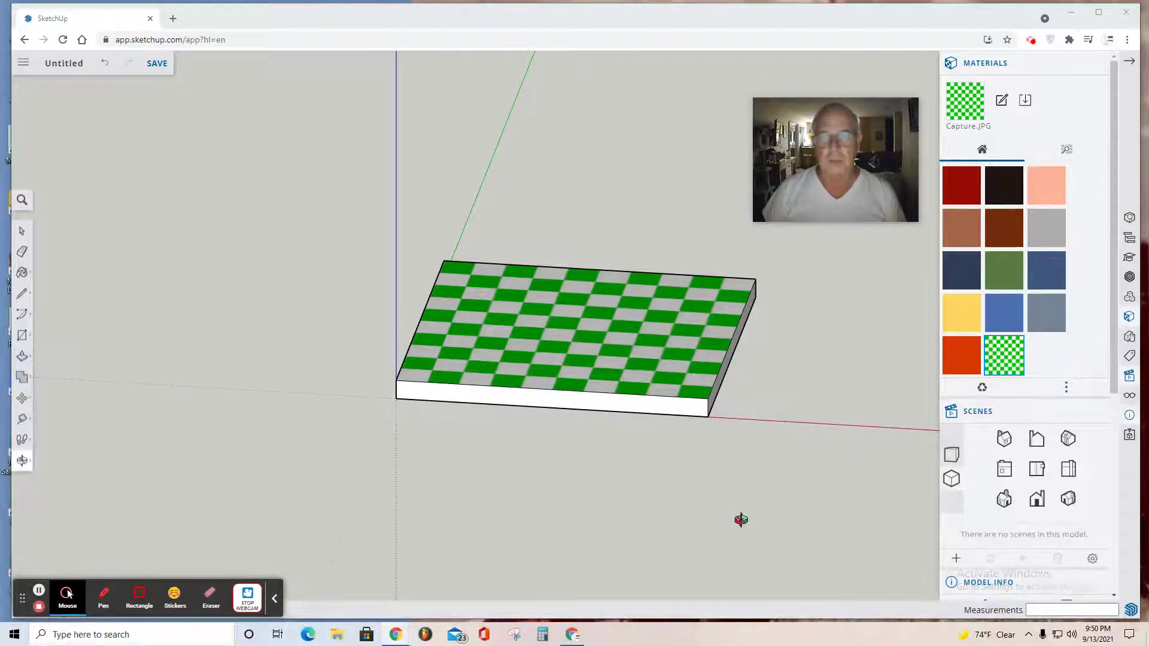
Save the model as 'chess board' in the Projects > SketchUp folder
left_click(154, 65)
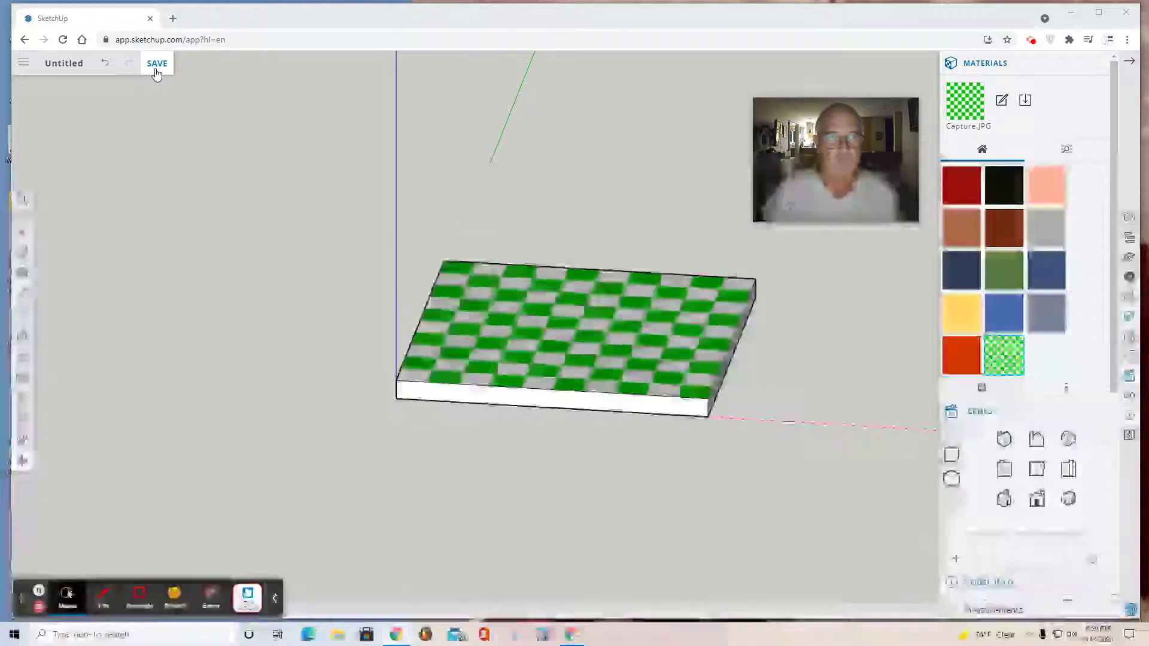
left_click(111, 177)
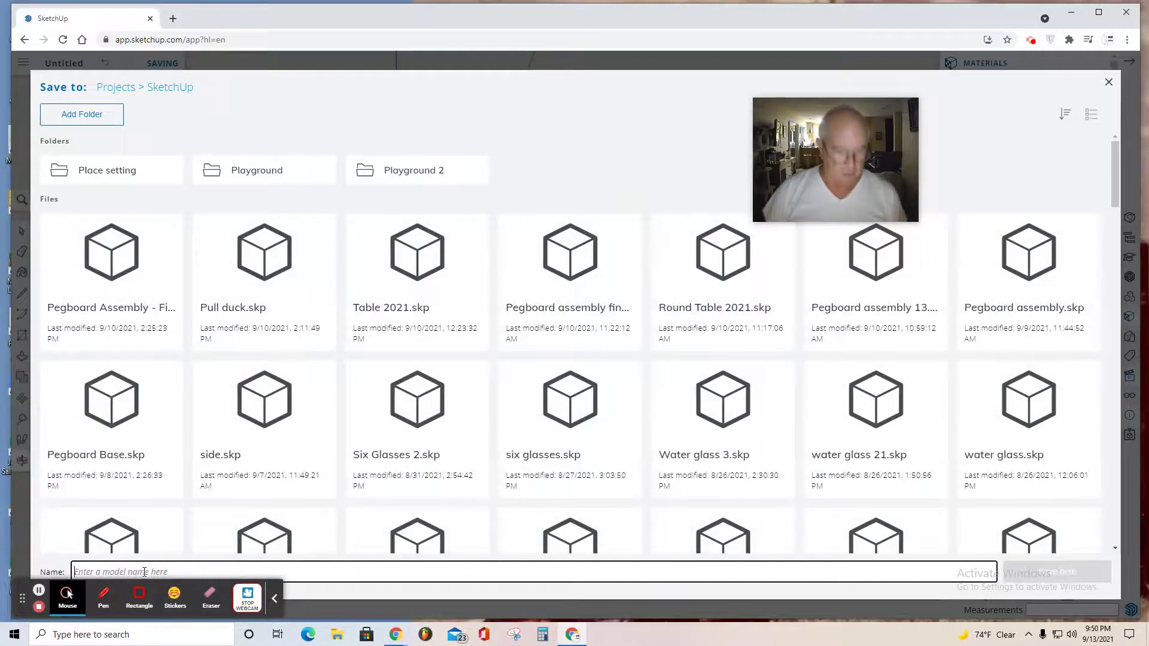
type("che")
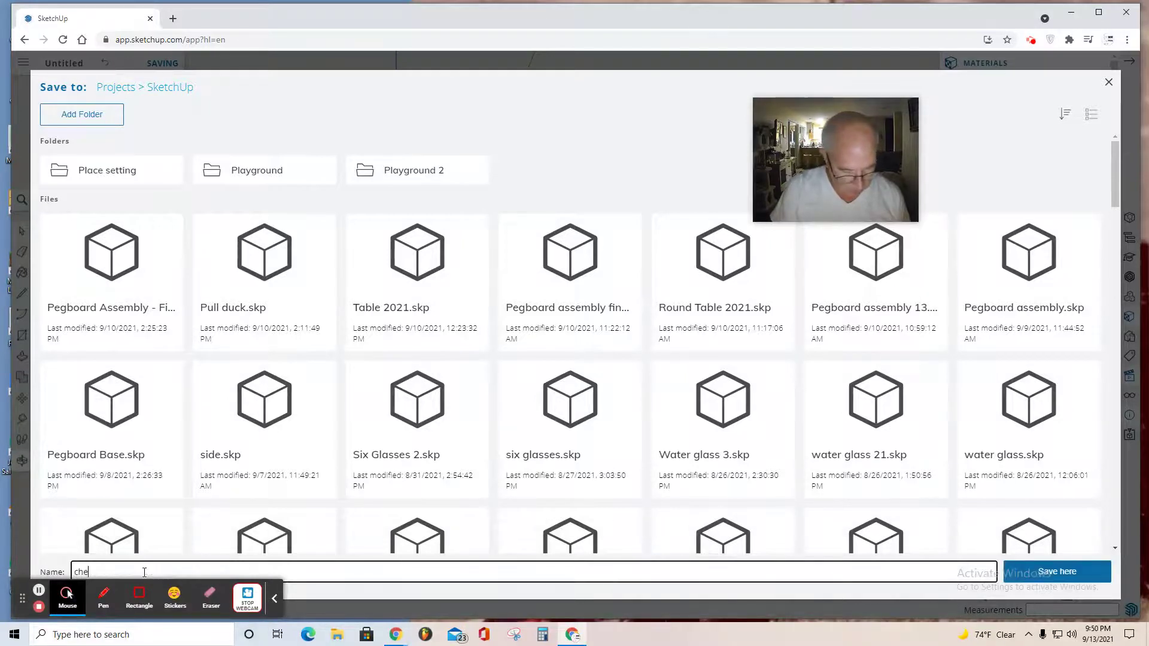
type("ss board")
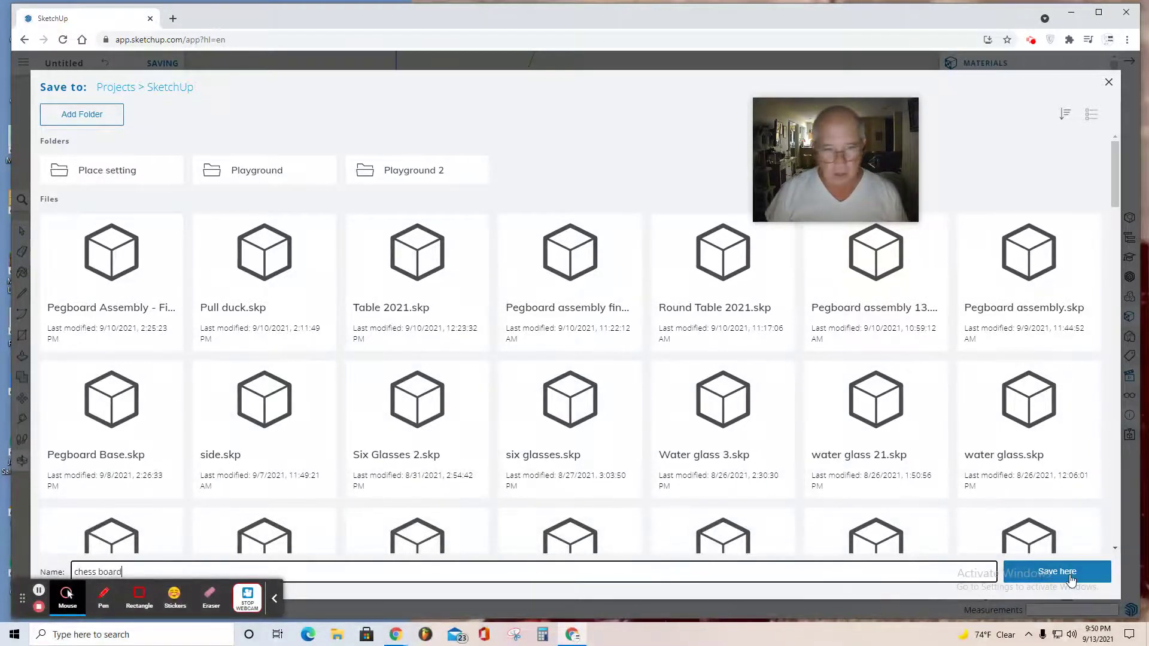
left_click(1057, 572)
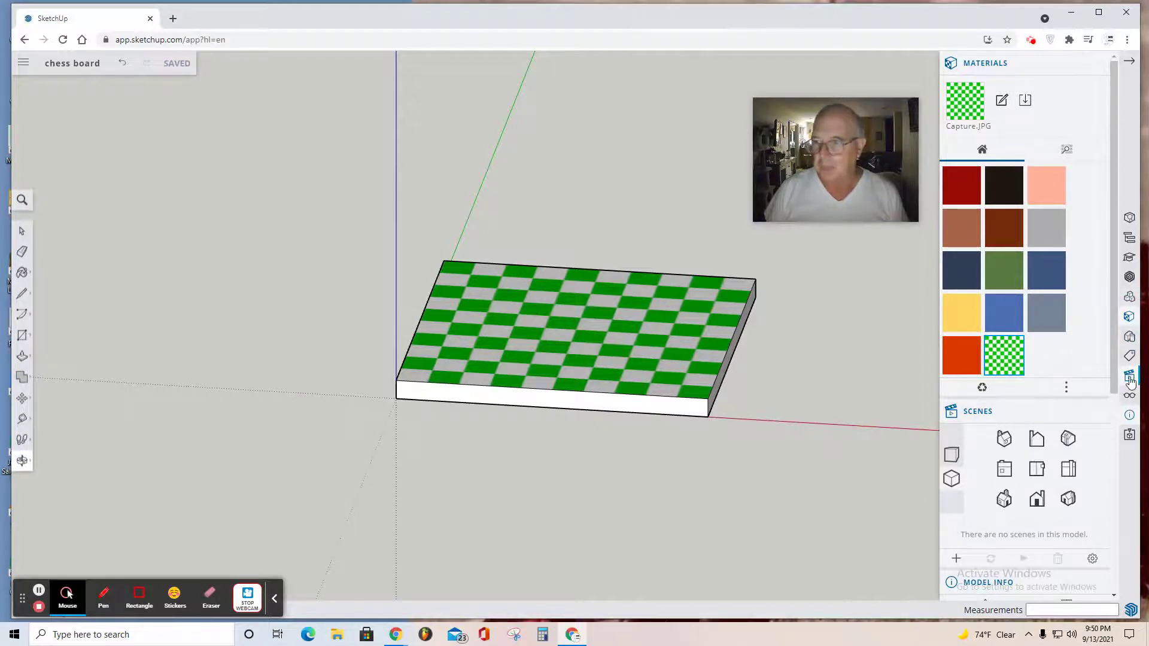
Reset to a standard view, zoom in on the board, and reach the main menu's Download options
left_click(1130, 378)
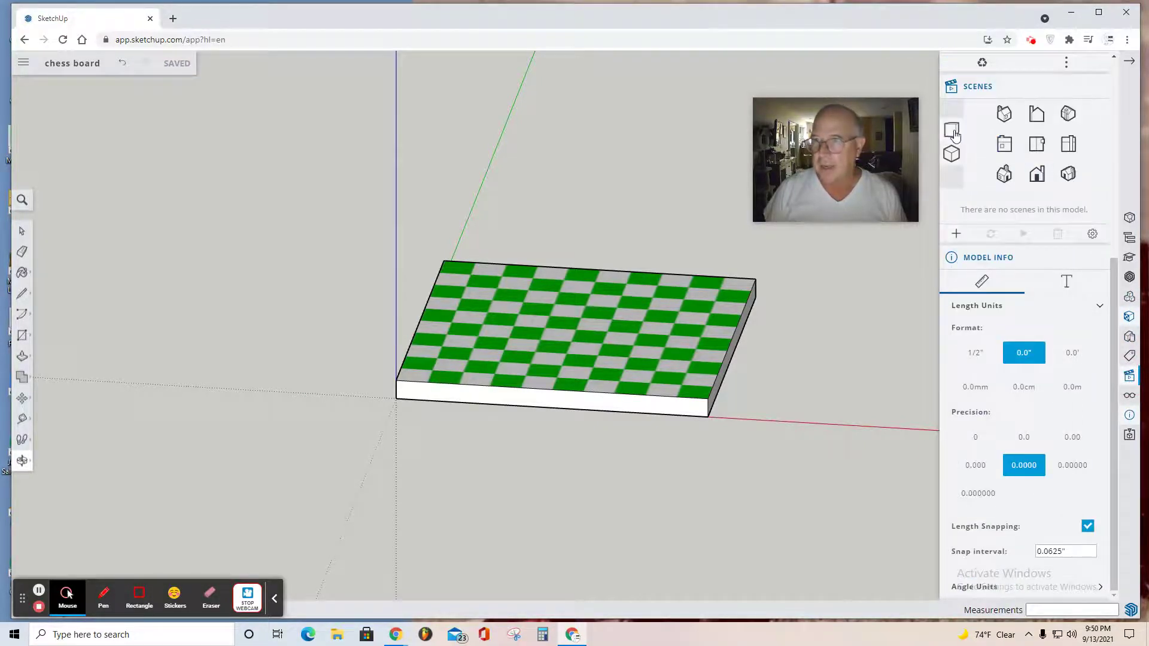
left_click(953, 132)
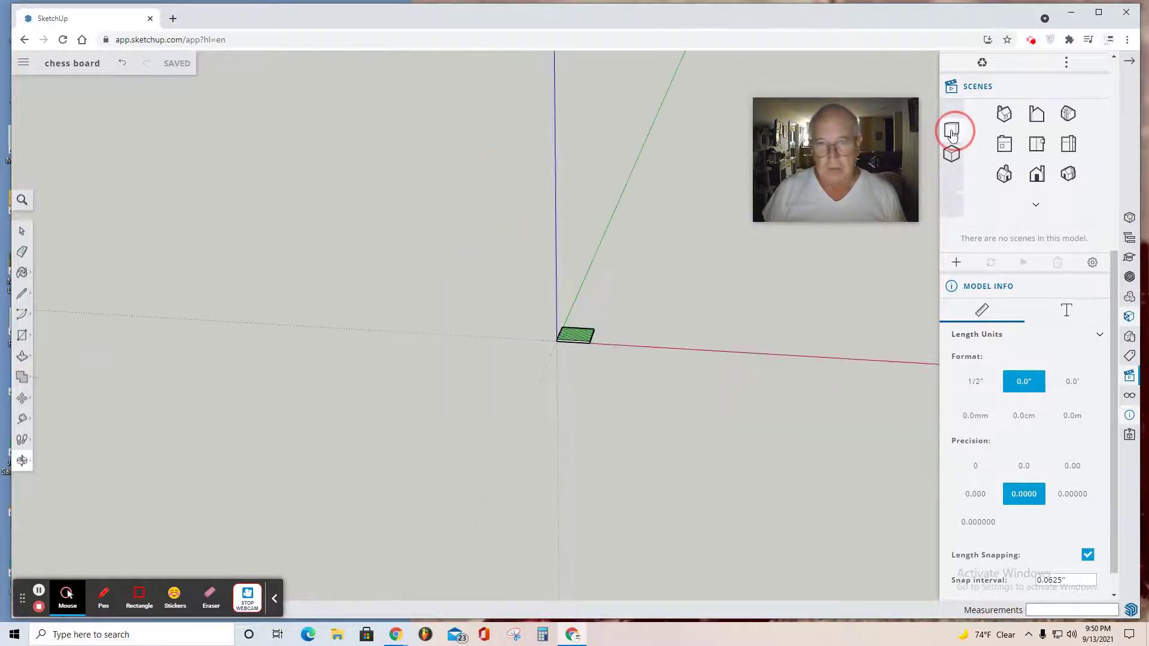
scroll(659, 325, "up", 5)
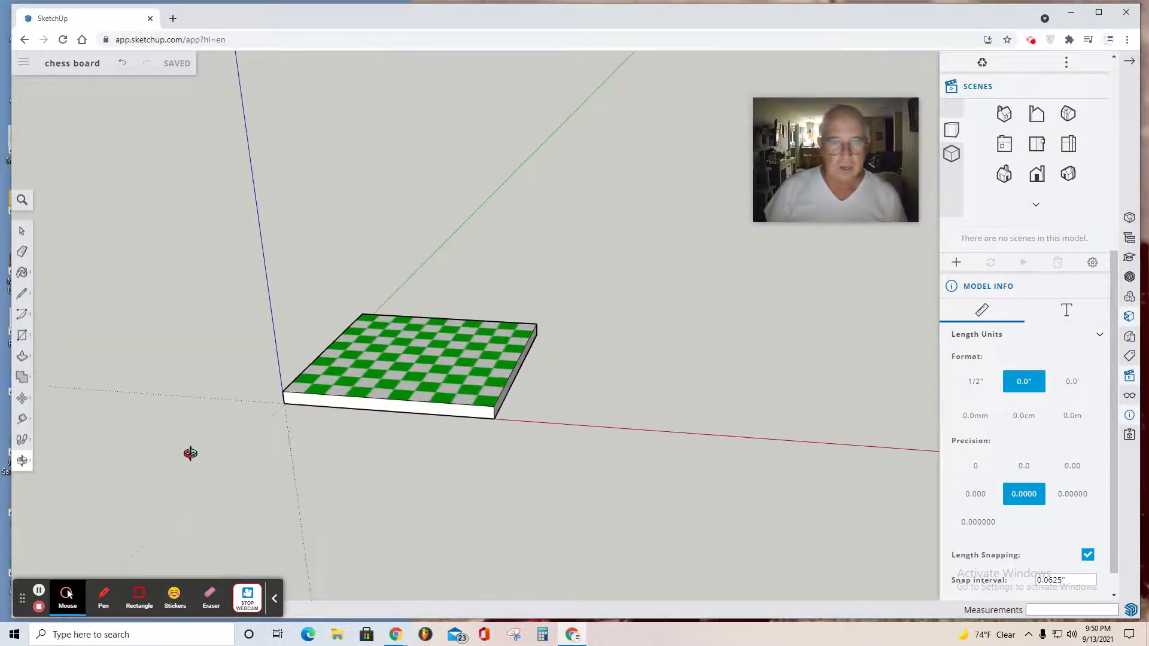
scroll(191, 453, "up", 2)
scroll(693, 410, "up", 3)
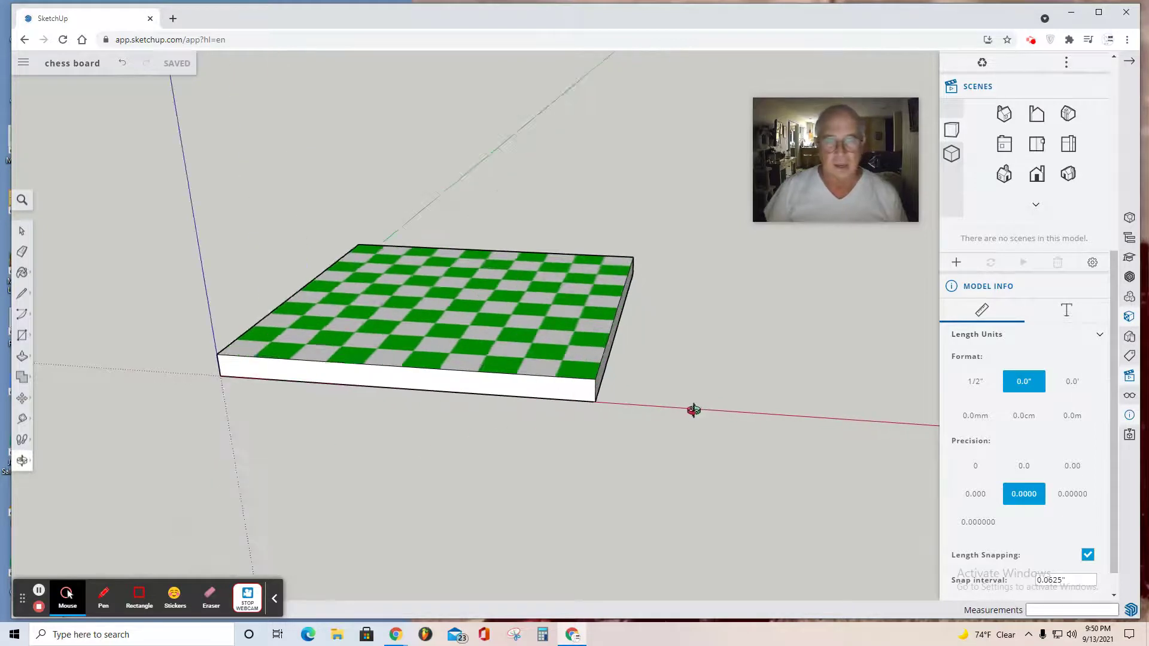
left_click(26, 67)
Export the current board view as chess board.png via Download > PNG
mouse_move(66, 237)
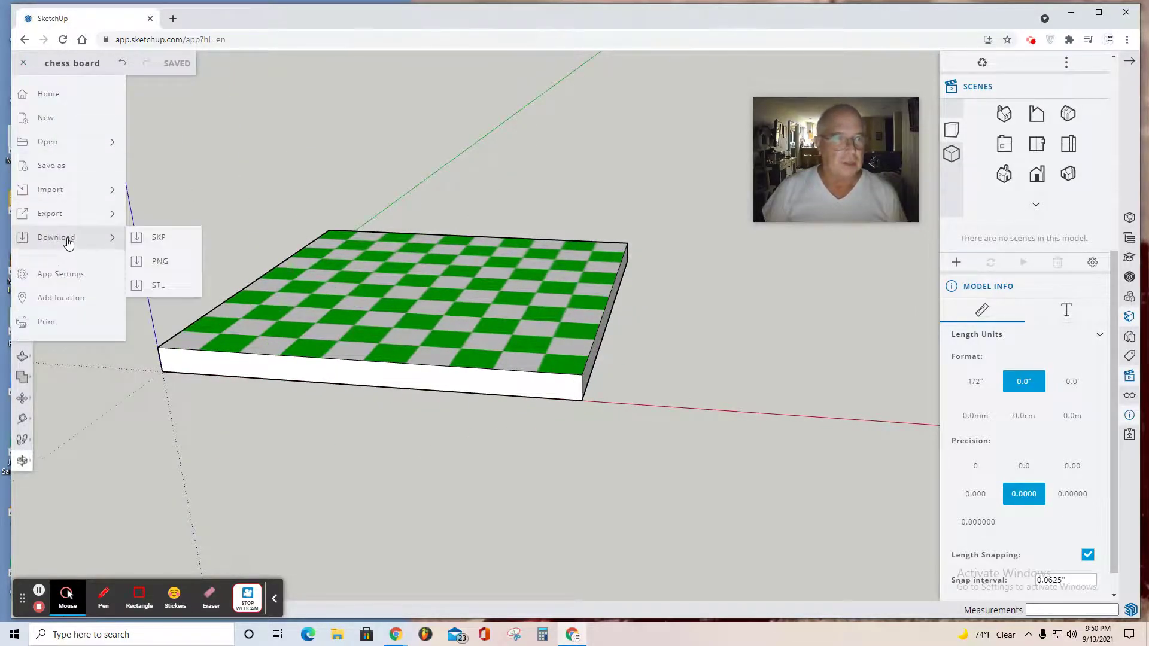
left_click(156, 262)
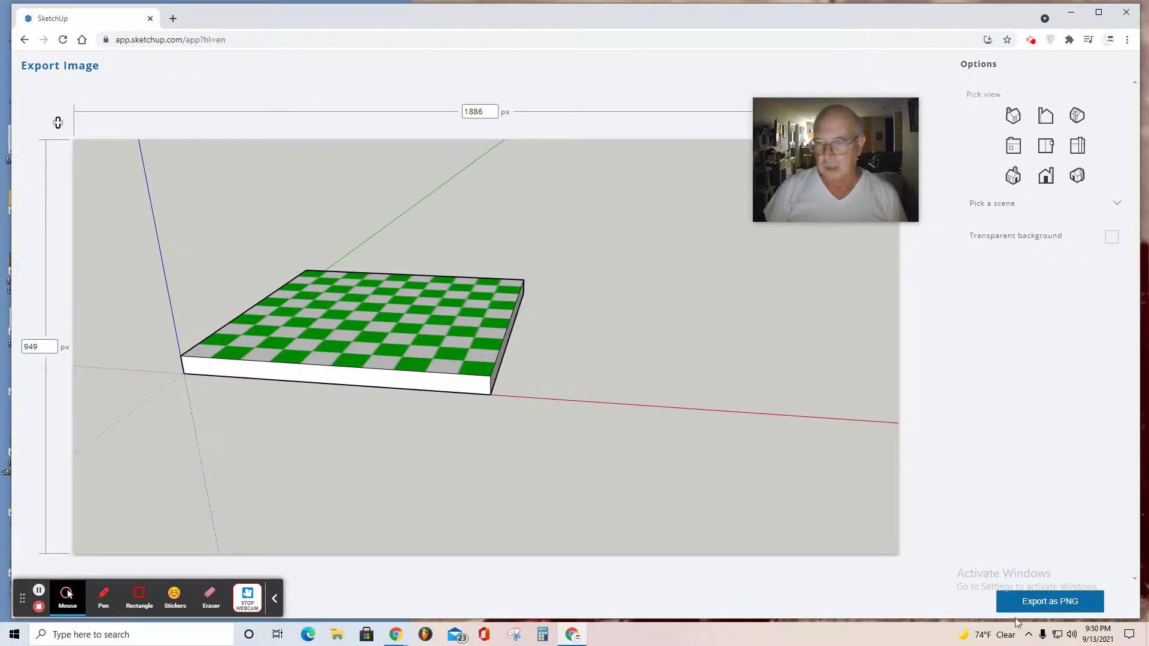
left_click(1050, 601)
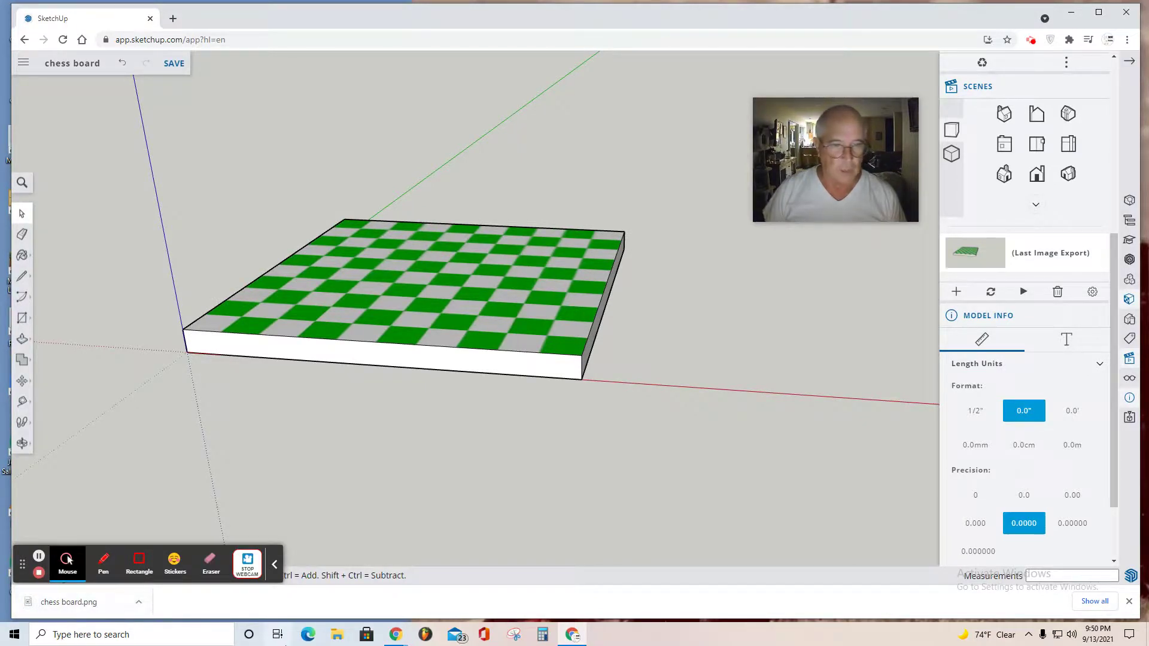
Open chess board.png from the Downloads folder in Paint
left_click(338, 636)
double_click(436, 161)
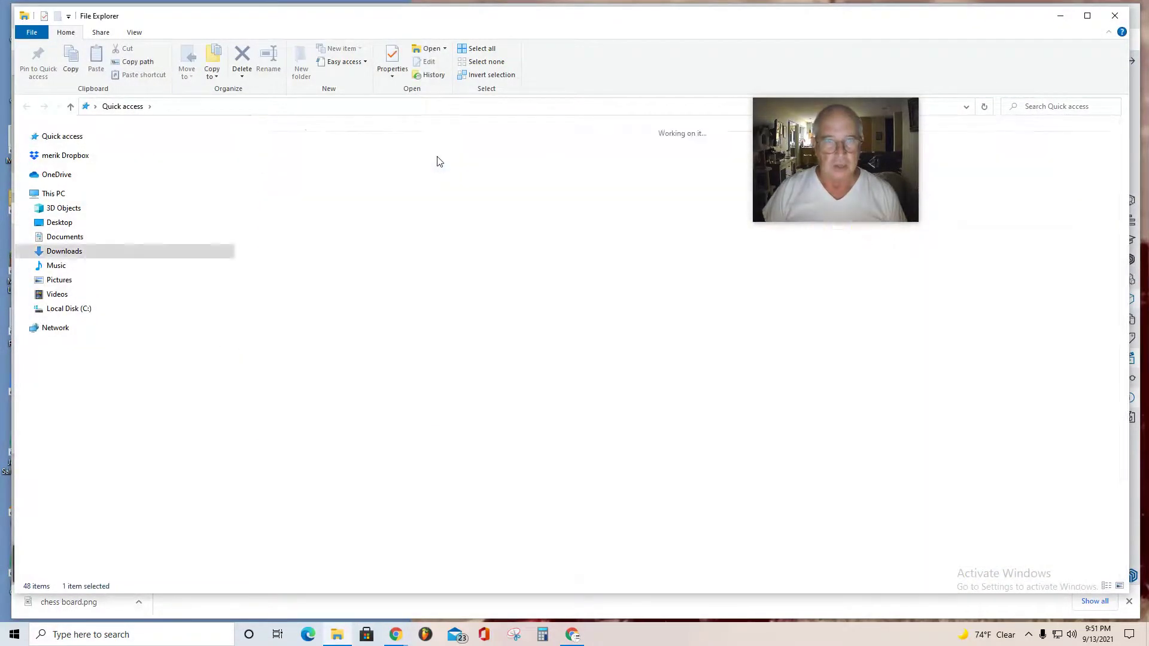
double_click(275, 187)
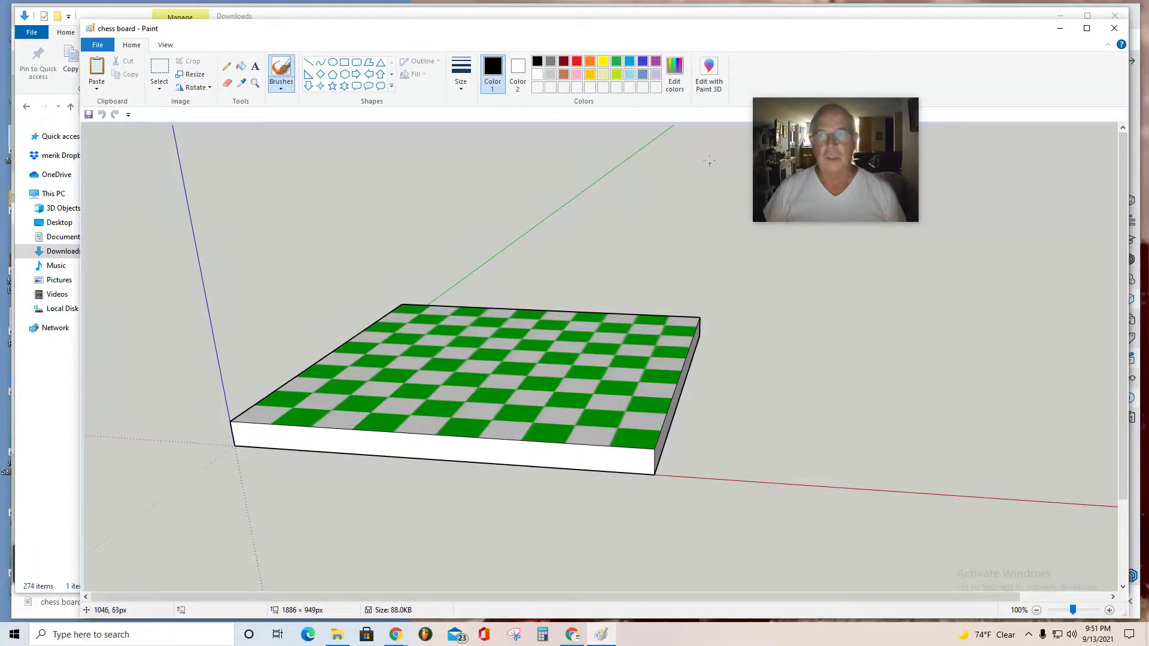
left_click_drag(831, 123, 838, 199)
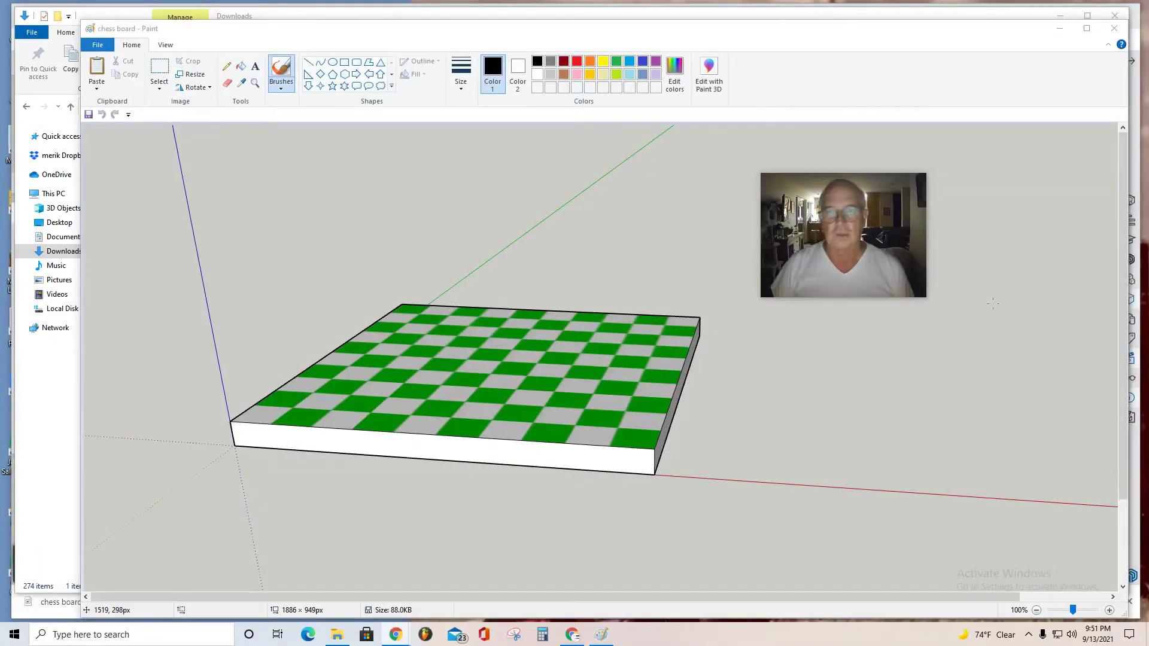